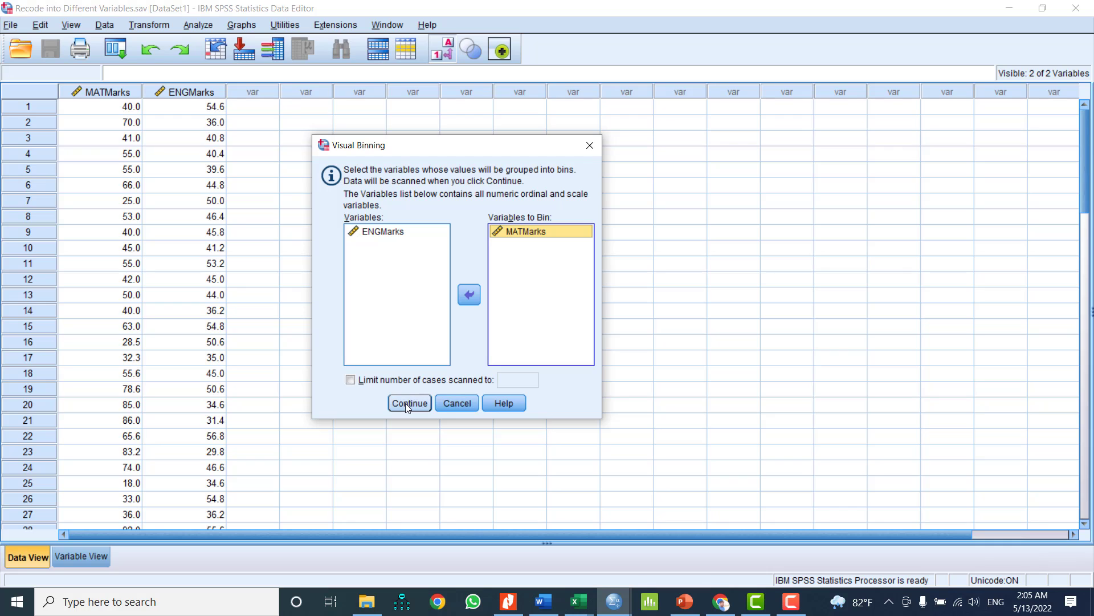
Scan MATMarks for Visual Binning and name the new binned variable CATMAT
{"action": "left_click", "coordinate": [408, 403]}
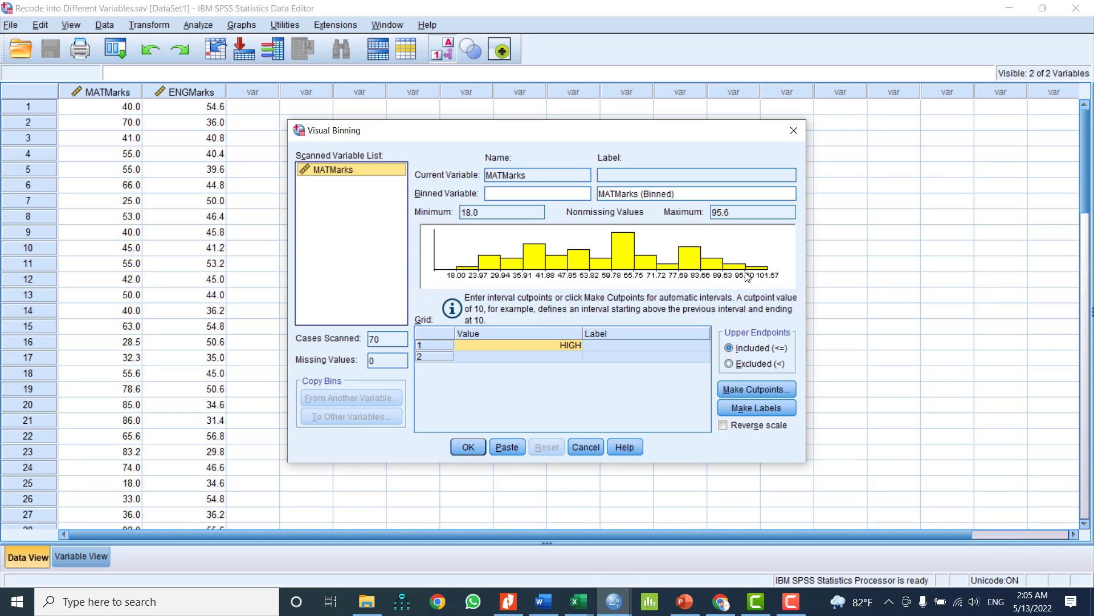
{"action": "left_click", "coordinate": [513, 194]}
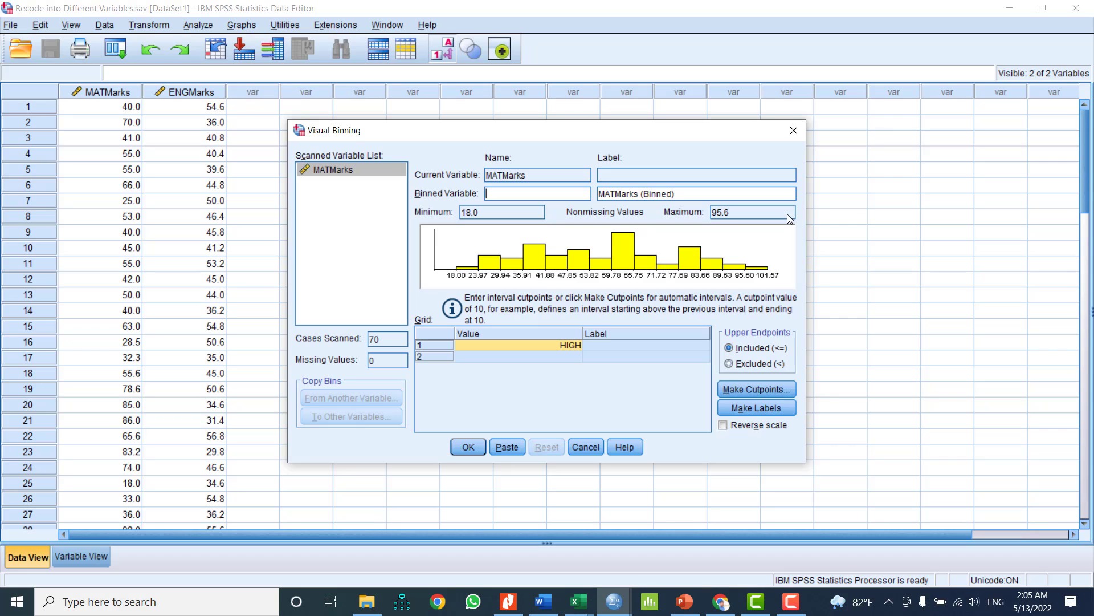
{"action": "type", "text": "CATMATMA"}
{"action": "key", "text": "BackSpace"}
{"action": "key", "text": "BackSpace"}
Change the binned variable's label to "MATMarks Category"
{"action": "left_click_drag", "start_coordinate": [679, 196], "coordinate": [598, 194]}
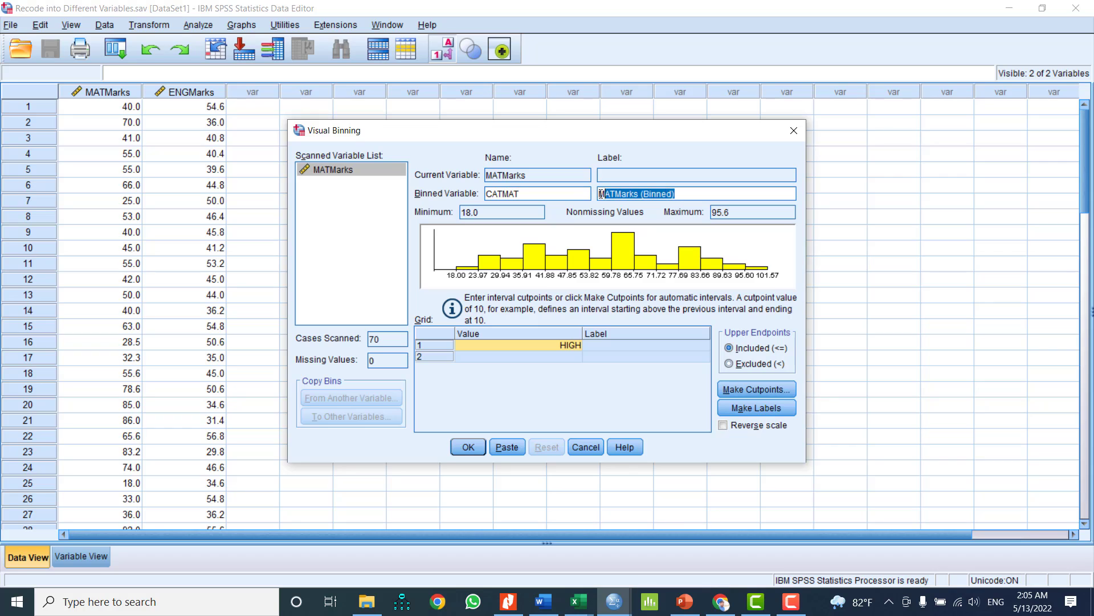
{"action": "left_click", "coordinate": [636, 194]}
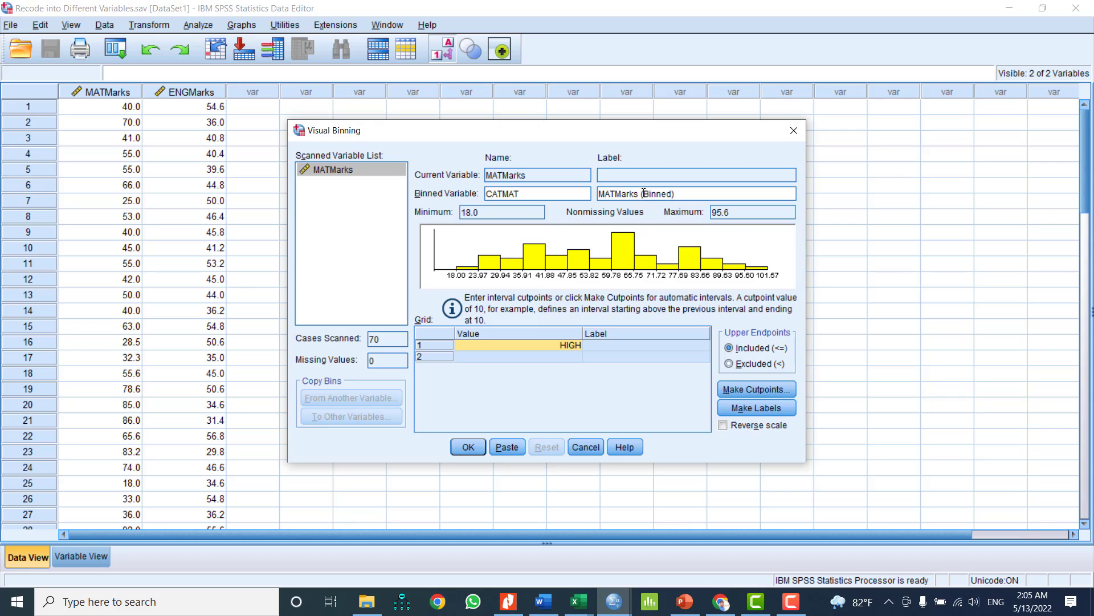
{"action": "left_click_drag", "start_coordinate": [651, 195], "coordinate": [643, 195]}
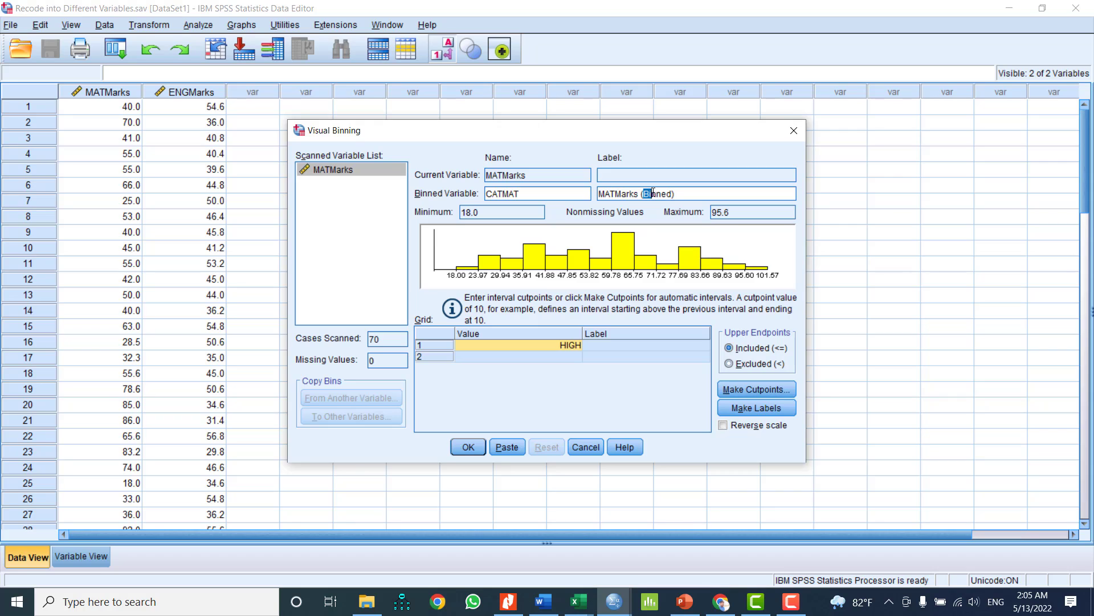
{"action": "left_click", "coordinate": [602, 193]}
{"action": "left_click_drag", "start_coordinate": [676, 194], "coordinate": [640, 194]}
{"action": "type", "text": "Category"}
Make equal-width cutpoints with the first cutpoint at 40, 3 cutpoints and a width of 20, and apply them
{"action": "left_click", "coordinate": [786, 390]}
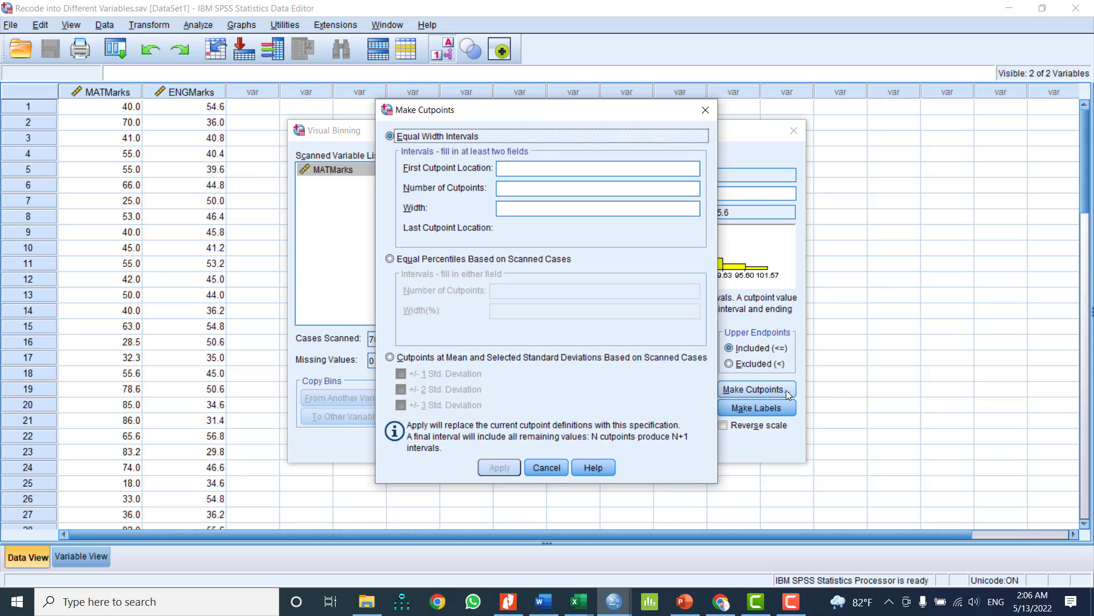
{"action": "left_click", "coordinate": [516, 168]}
{"action": "type", "text": "40"}
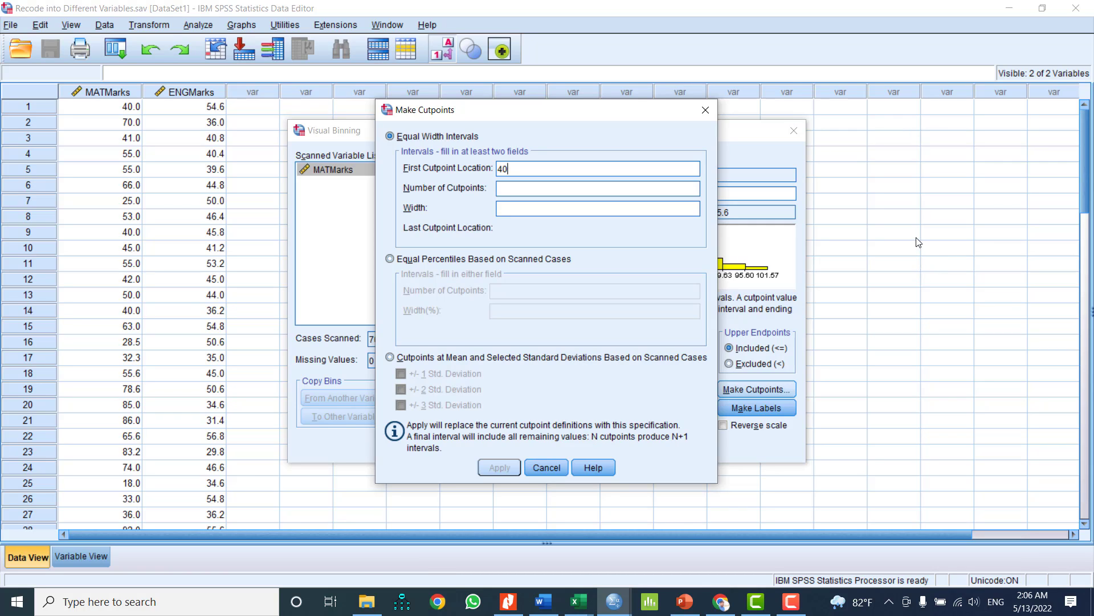
{"action": "left_click", "coordinate": [541, 190]}
{"action": "type", "text": "3"}
{"action": "left_click", "coordinate": [533, 203]}
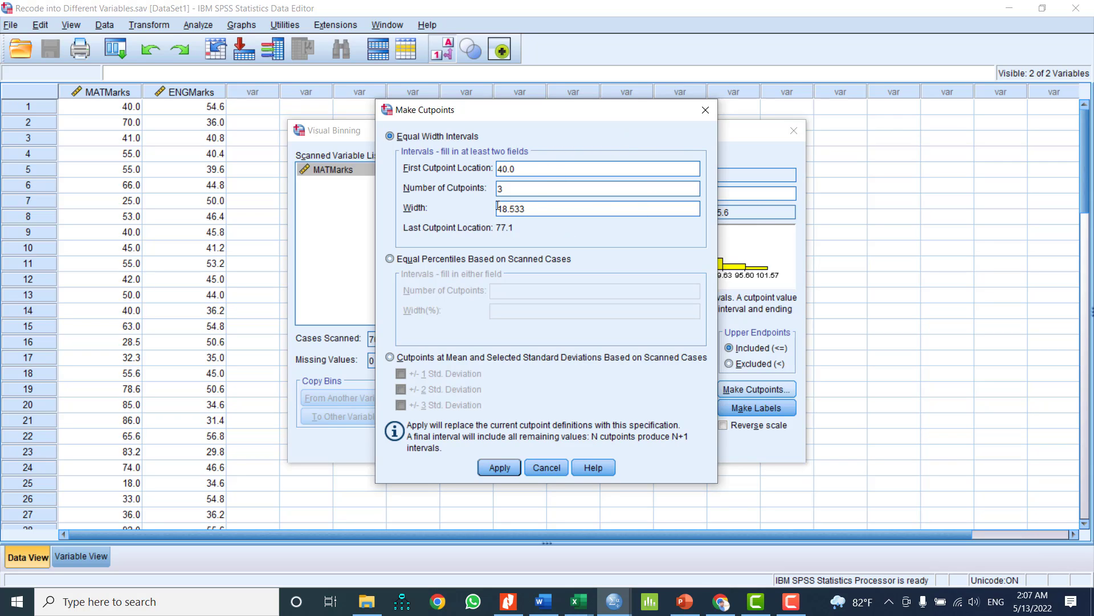
{"action": "left_click_drag", "start_coordinate": [499, 209], "coordinate": [548, 209]}
{"action": "type", "text": "20"}
{"action": "left_click", "coordinate": [500, 468]}
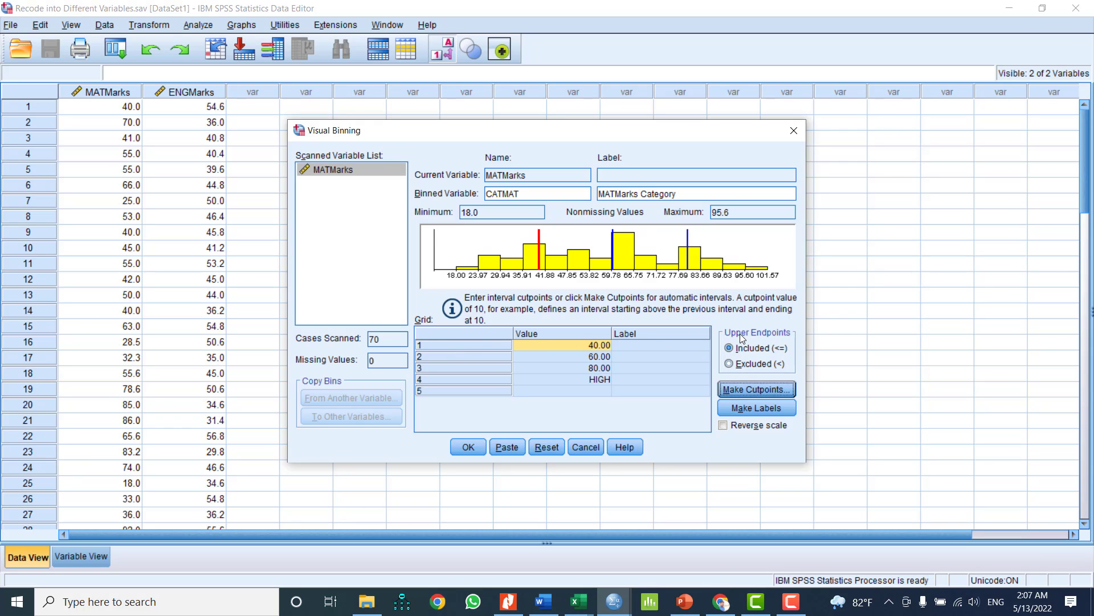
Set the upper endpoints to Excluded (<) and generate automatic labels for the bins
{"action": "left_click", "coordinate": [761, 364]}
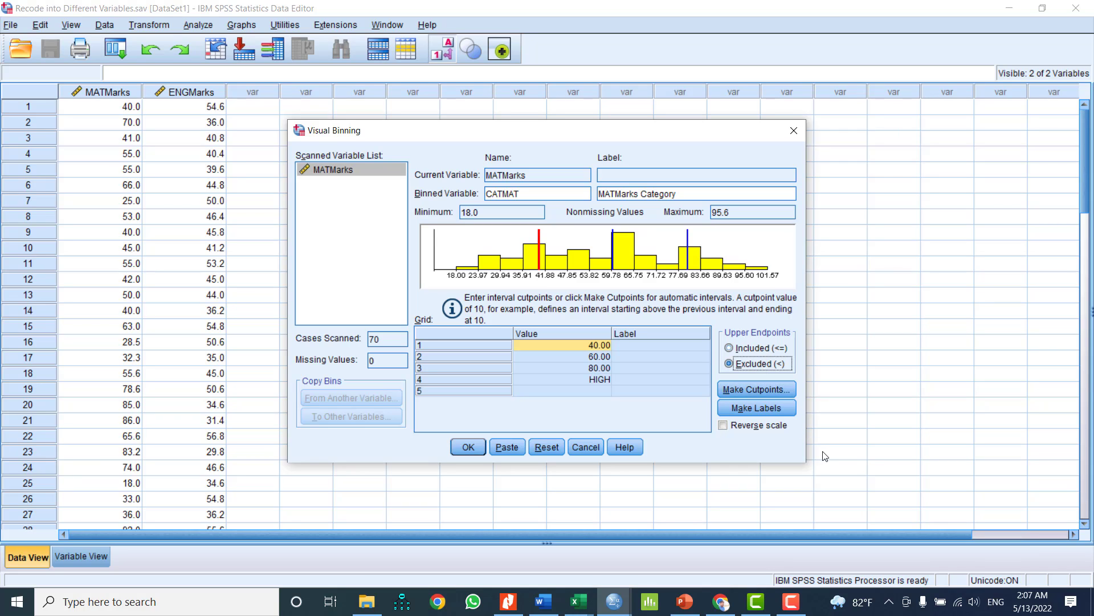
{"action": "left_click", "coordinate": [641, 346]}
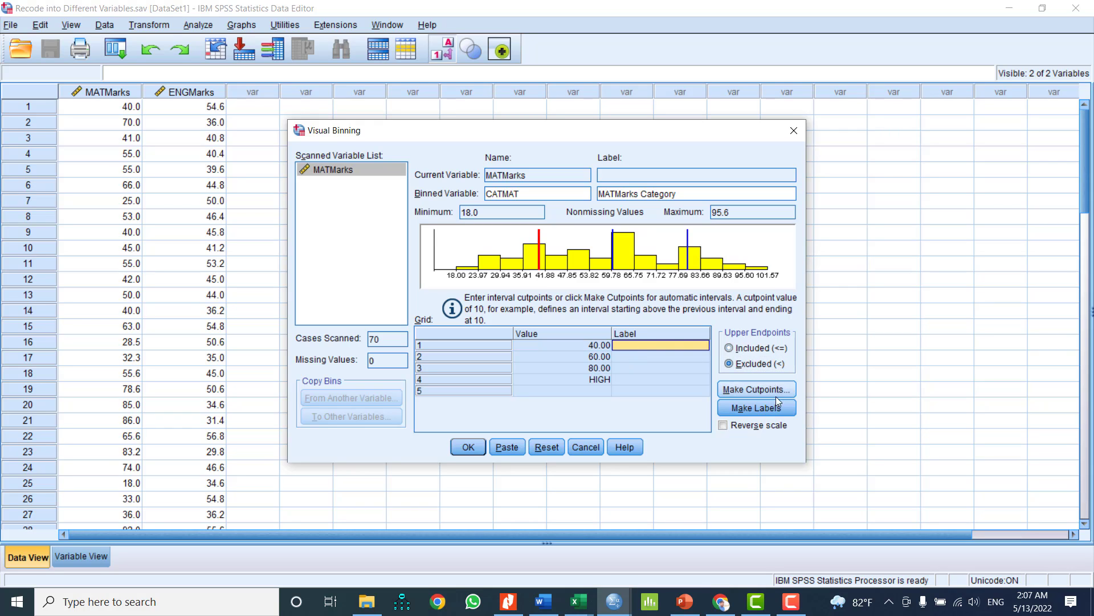
{"action": "left_click", "coordinate": [746, 408]}
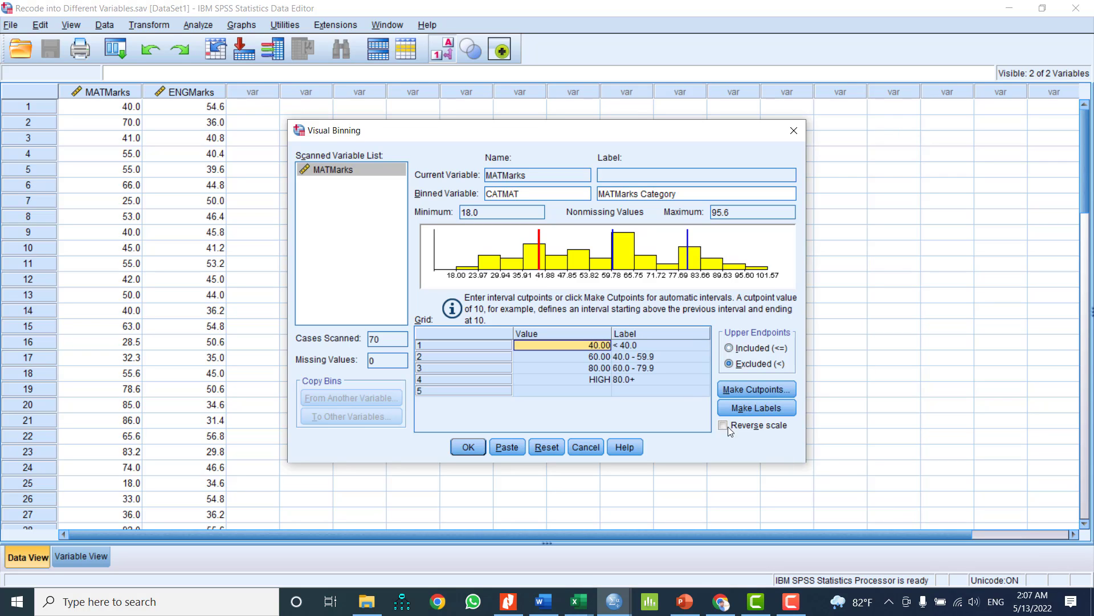
Select the 40.00 bin's label for replacement and copy the word "Unsatisfactory" from the introductory Visual Binning slide in PowerPoint
{"action": "left_click", "coordinate": [629, 346]}
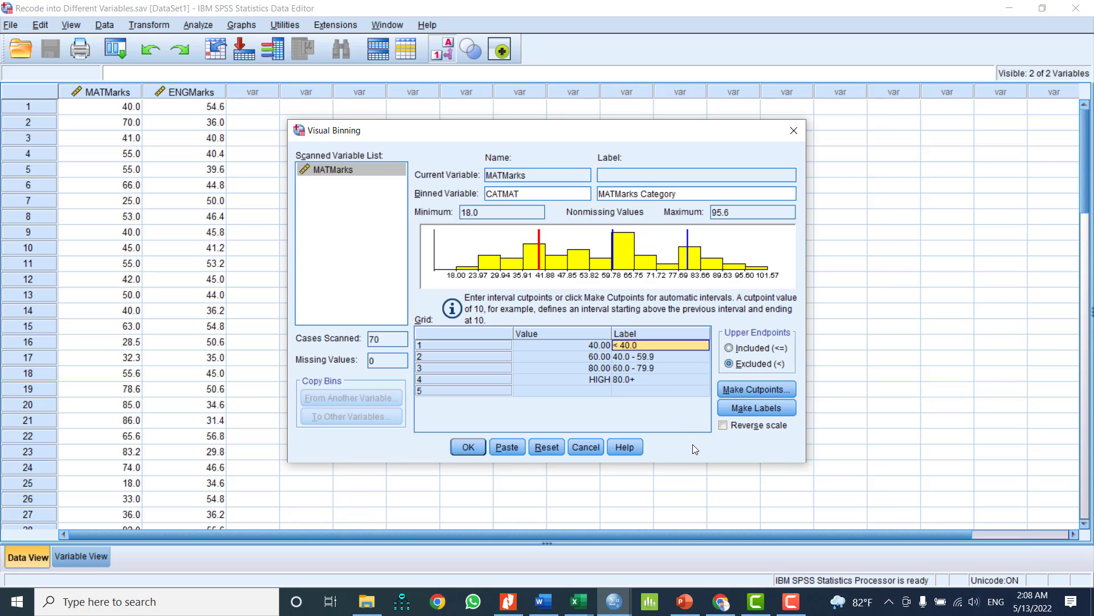
{"action": "left_click", "coordinate": [641, 345]}
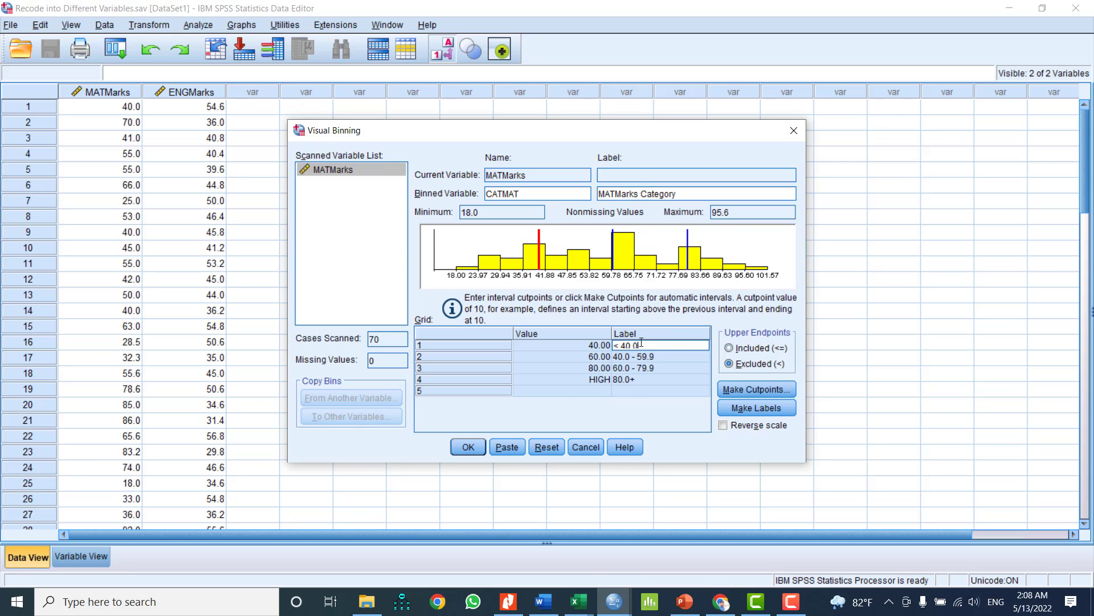
{"action": "left_click_drag", "start_coordinate": [644, 344], "coordinate": [613, 345]}
{"action": "left_click", "coordinate": [688, 601]}
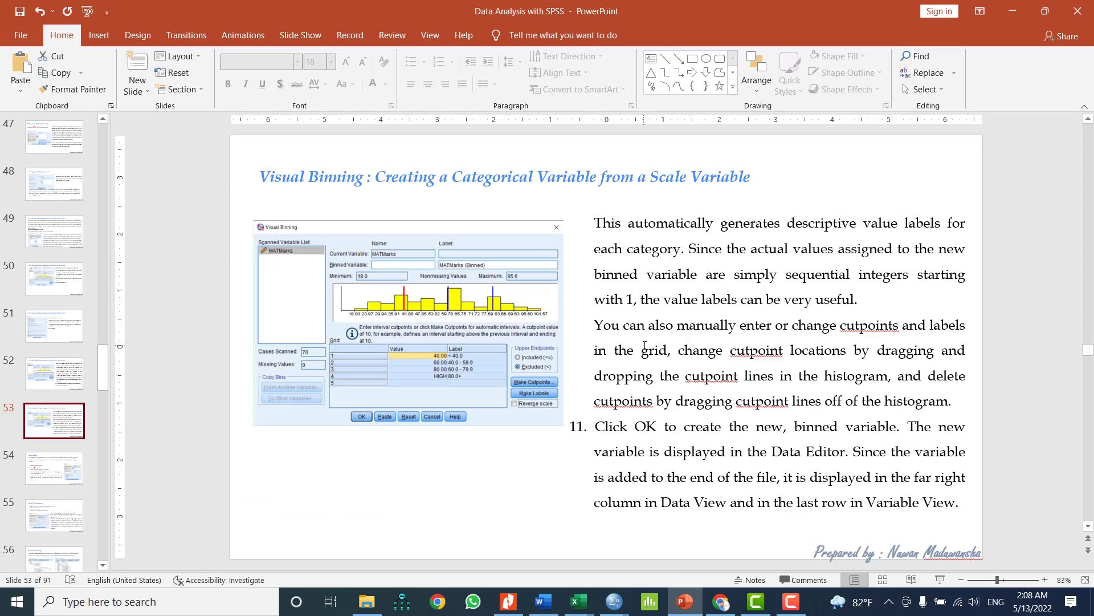
{"action": "scroll", "coordinate": [641, 342], "scroll_direction": "up", "scroll_amount": 3}
{"action": "scroll", "coordinate": [645, 346], "scroll_direction": "up", "scroll_amount": 1}
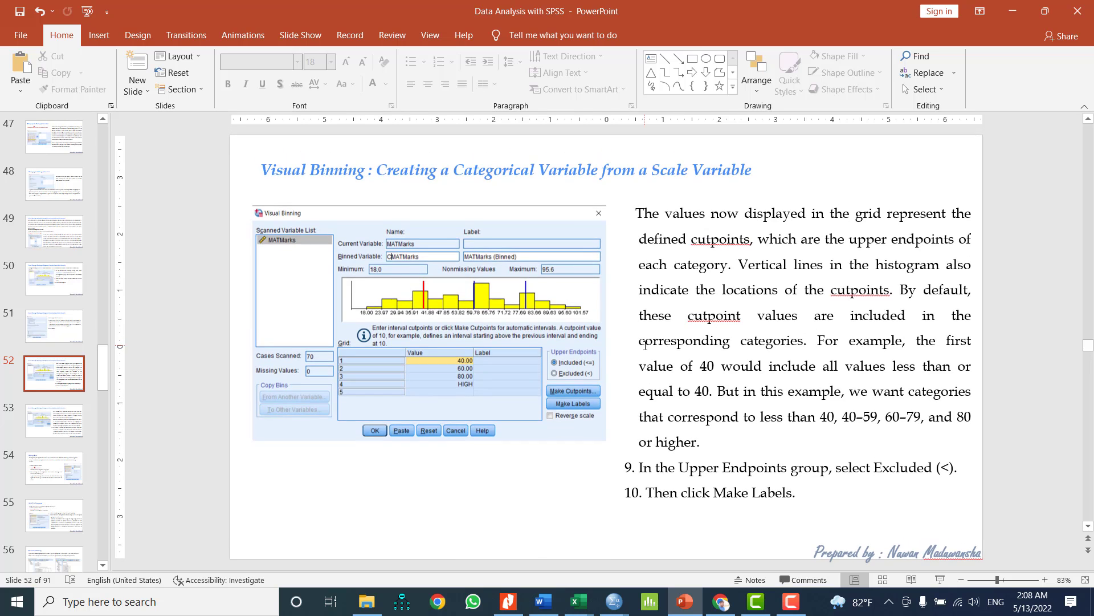
{"action": "scroll", "coordinate": [646, 345], "scroll_direction": "up", "scroll_amount": 6}
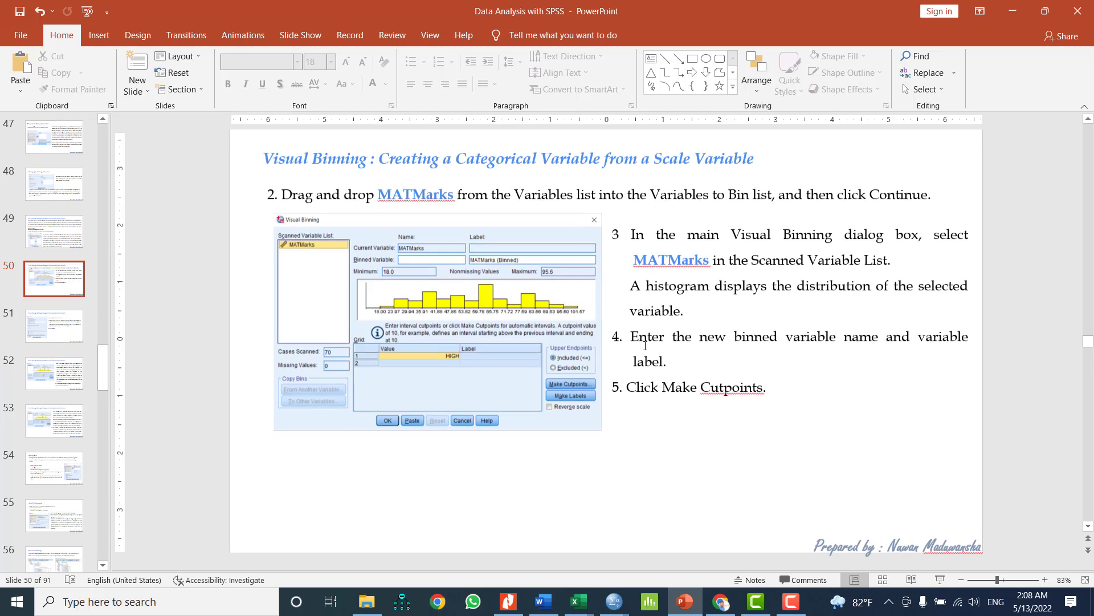
{"action": "scroll", "coordinate": [645, 345], "scroll_direction": "up", "scroll_amount": 3}
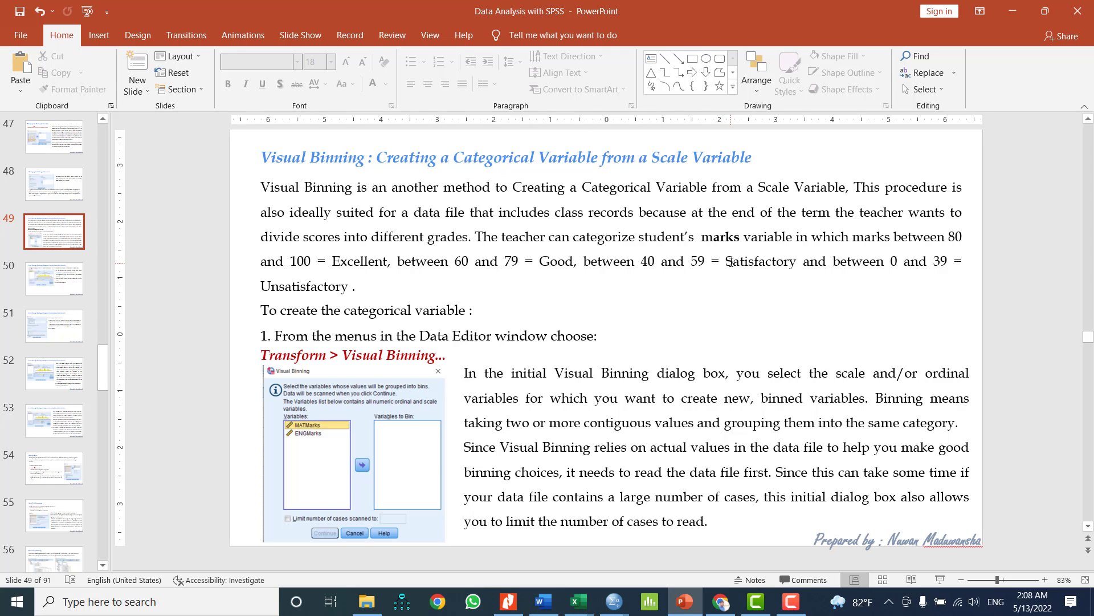
{"action": "left_click_drag", "start_coordinate": [349, 285], "coordinate": [260, 289]}
{"action": "key", "text": "ctrl+c"}
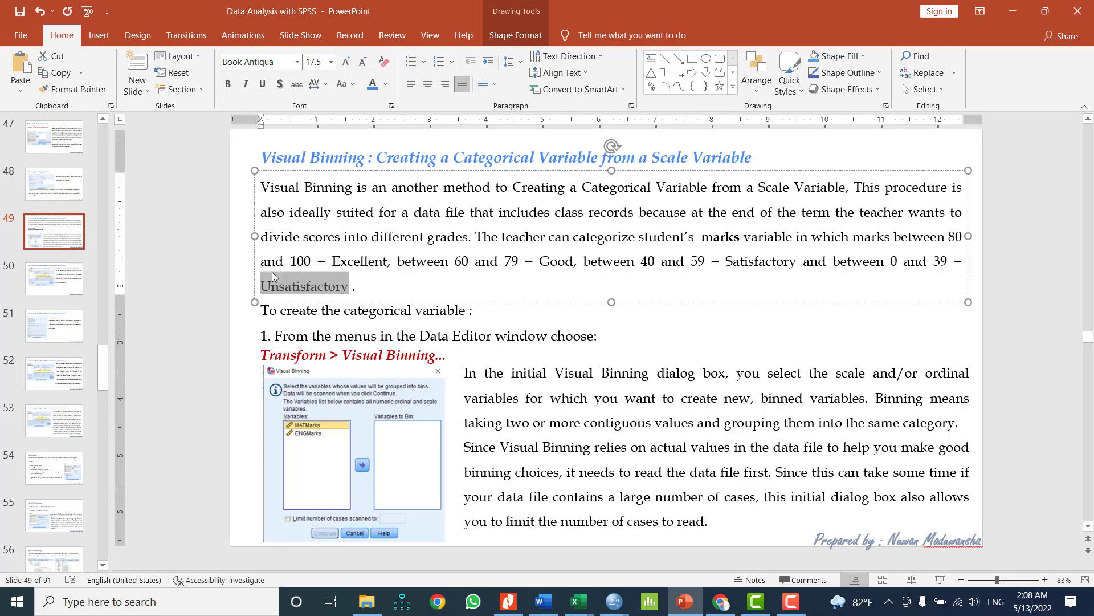
Switch back to the SPSS Data Editor and replace the 40.00 bin's label with the copied "Unsatisfactory"
{"action": "mouse_move", "coordinate": [613, 600]}
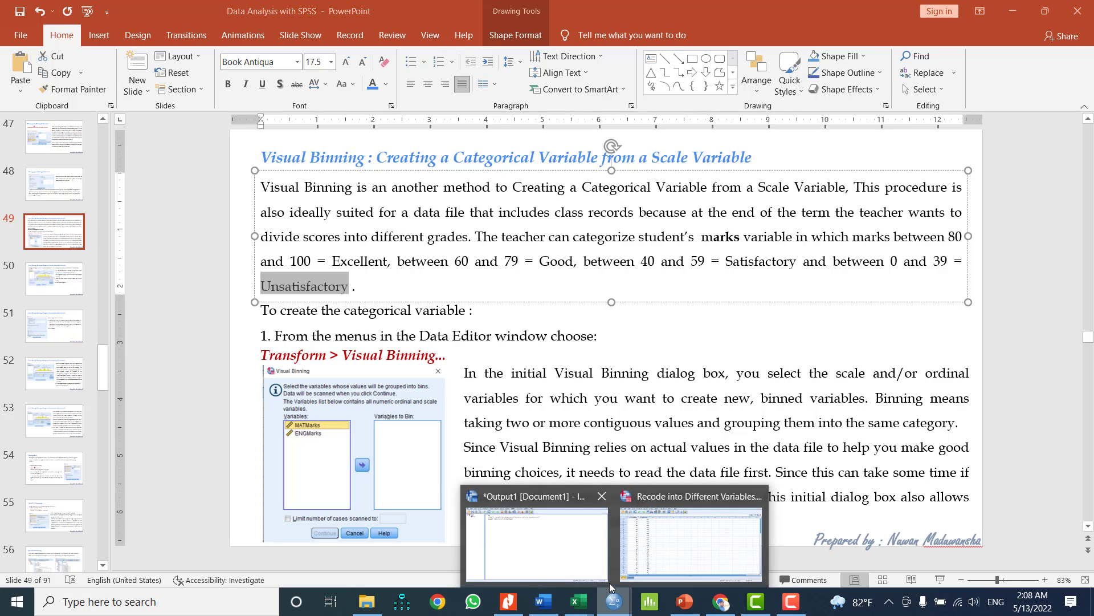
{"action": "left_click", "coordinate": [656, 557]}
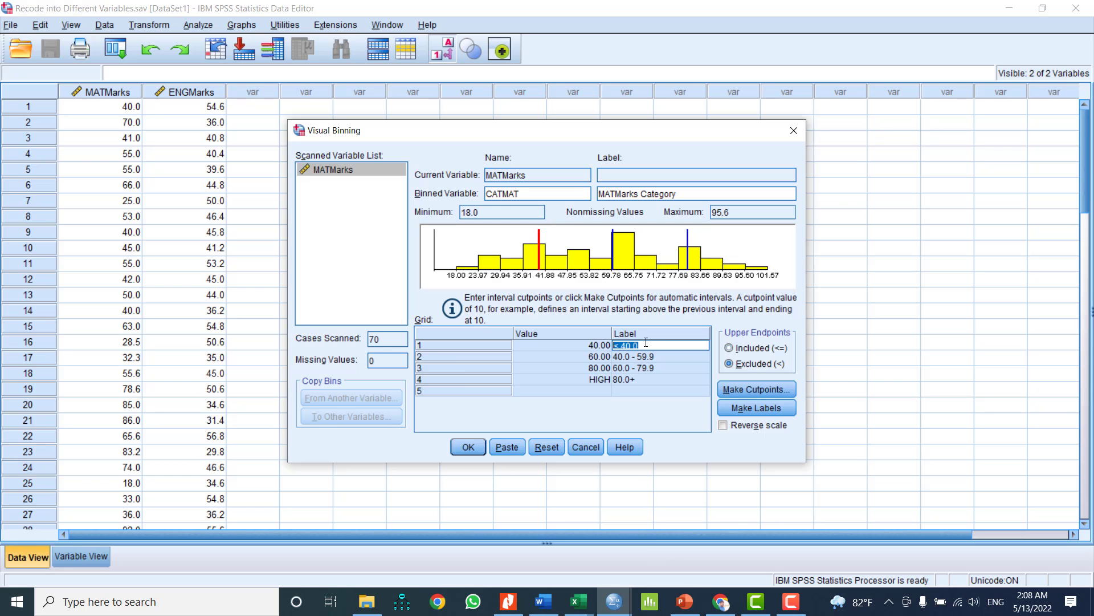
{"action": "key", "text": "ctrl+v"}
Label the 60.00 bin "Satisfactory", copied from the PowerPoint slide, and the 80.00 bin "Good" in SPSS
{"action": "left_click", "coordinate": [653, 356]}
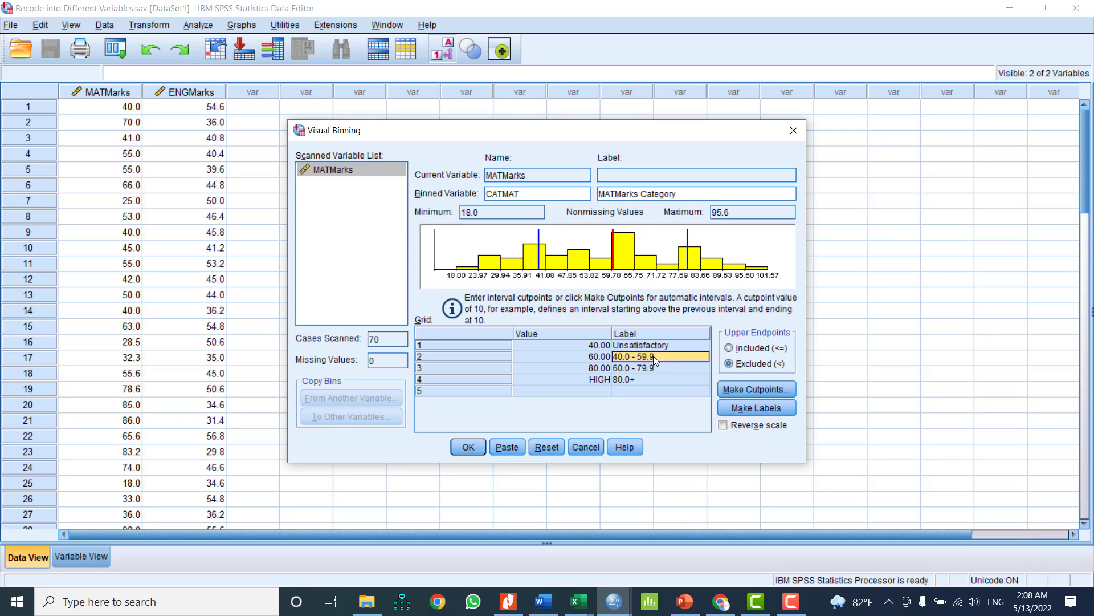
{"action": "left_click", "coordinate": [685, 601]}
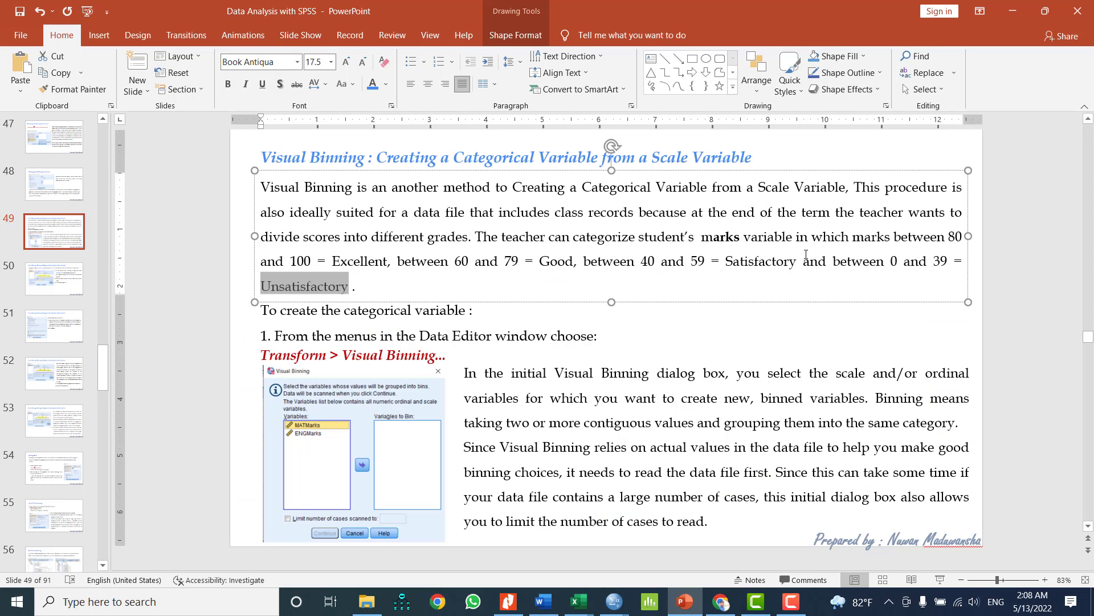
{"action": "left_click_drag", "start_coordinate": [798, 260], "coordinate": [729, 256]}
{"action": "key", "text": "ctrl+c"}
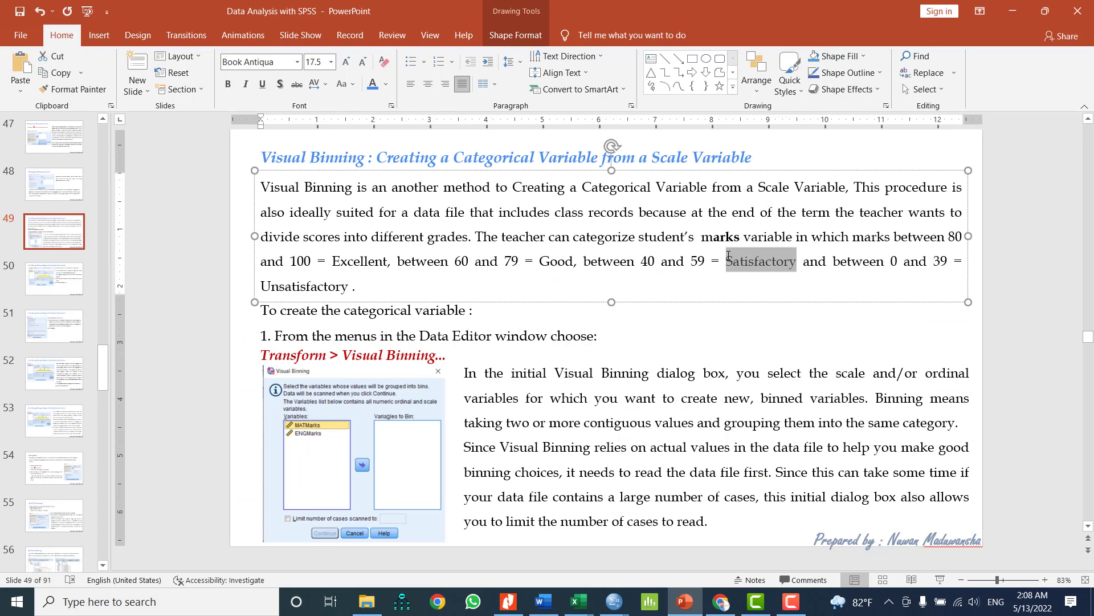
{"action": "left_click", "coordinate": [610, 601]}
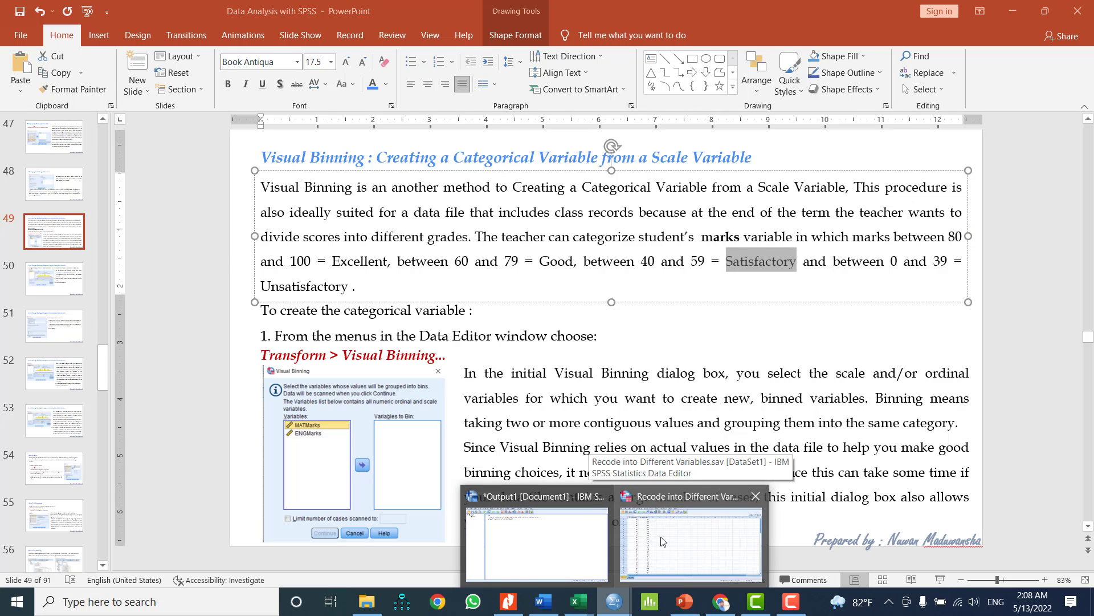
{"action": "left_click", "coordinate": [662, 541]}
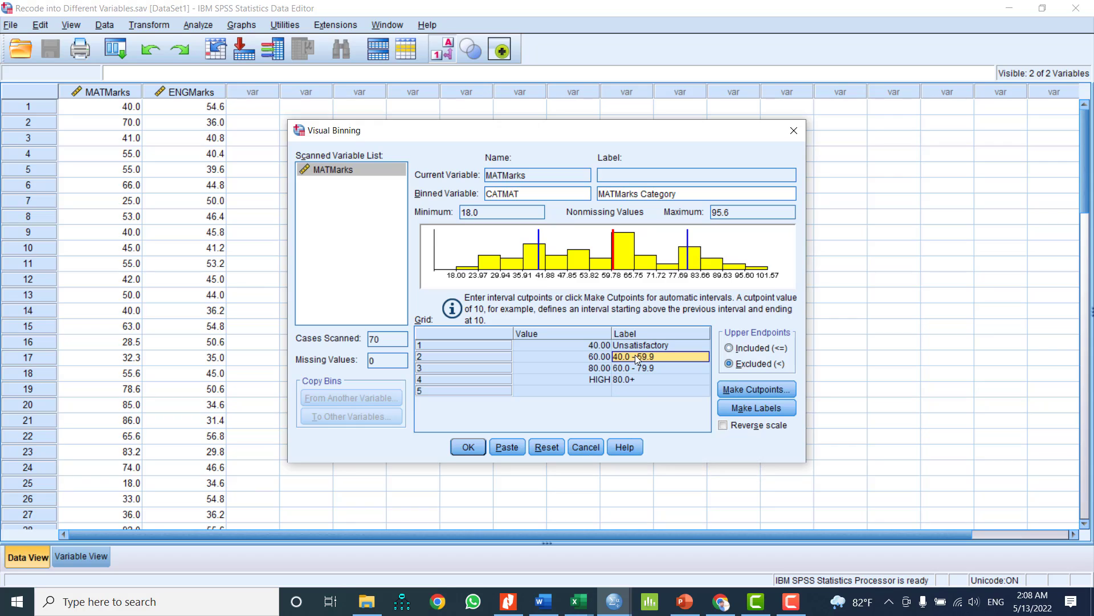
{"action": "key", "text": "ctrl+v"}
{"action": "left_click", "coordinate": [648, 368]}
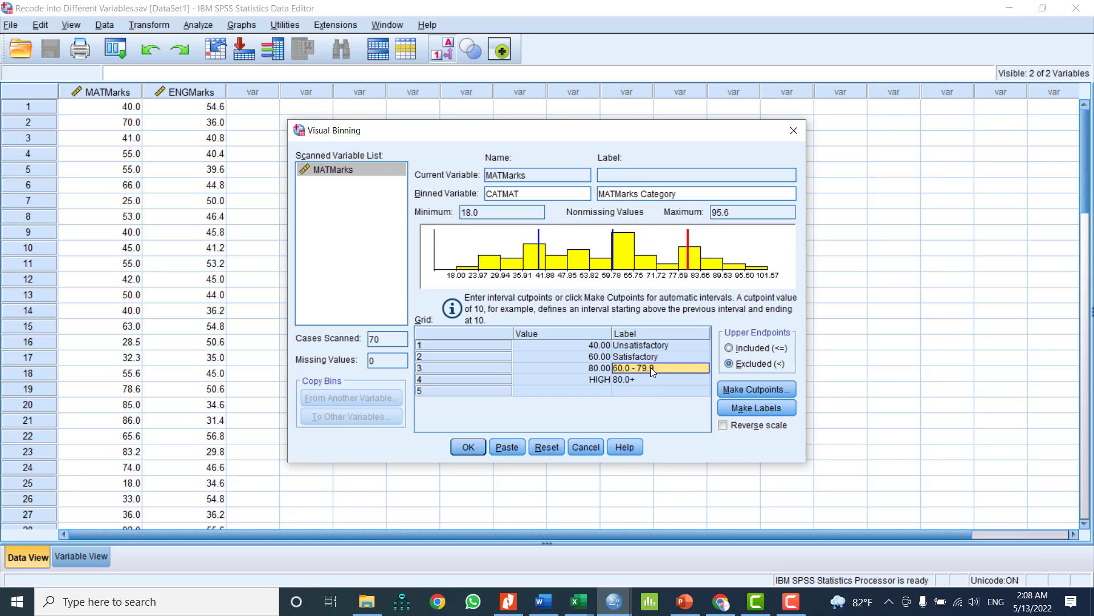
{"action": "type", "text": "Good"}
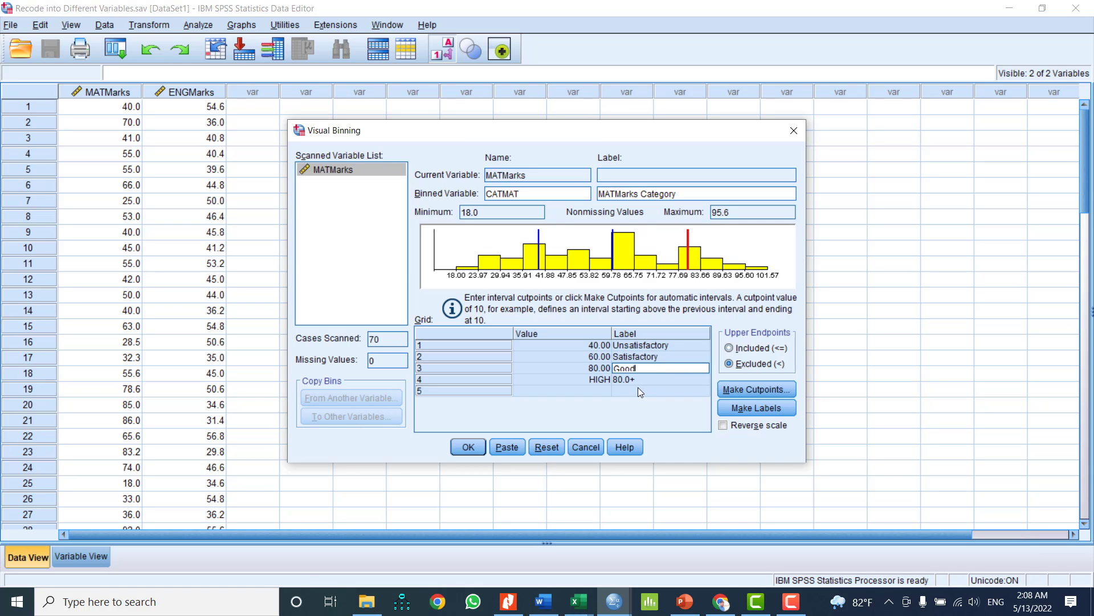
Label the HIGH bin "Excellent", using the wording on the PowerPoint slide, and submit the binning specifications in SPSS
{"action": "left_click", "coordinate": [644, 378]}
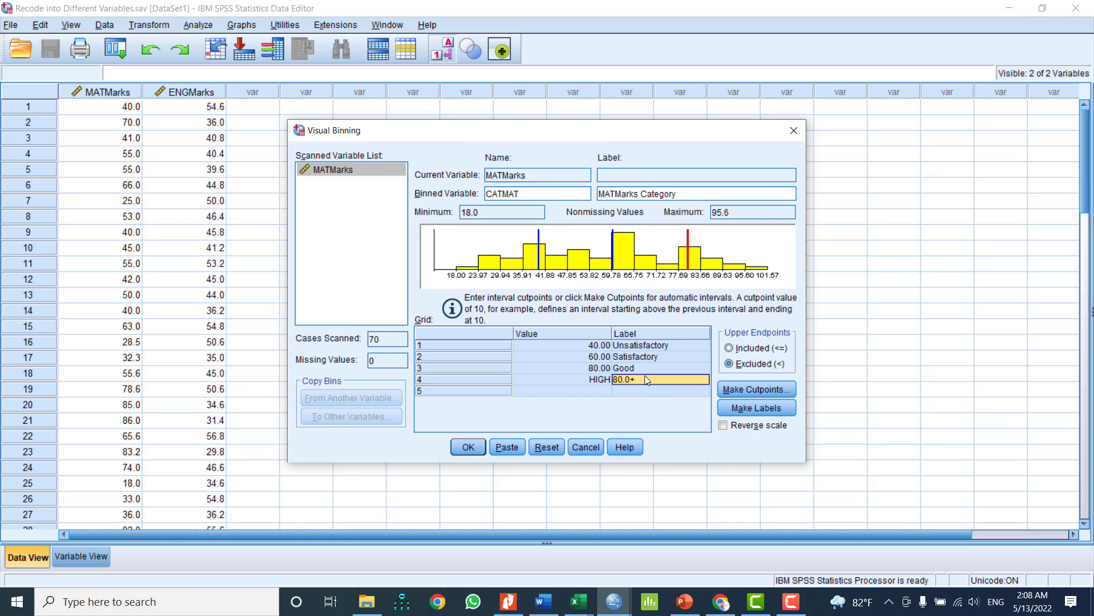
{"action": "left_click", "coordinate": [684, 602]}
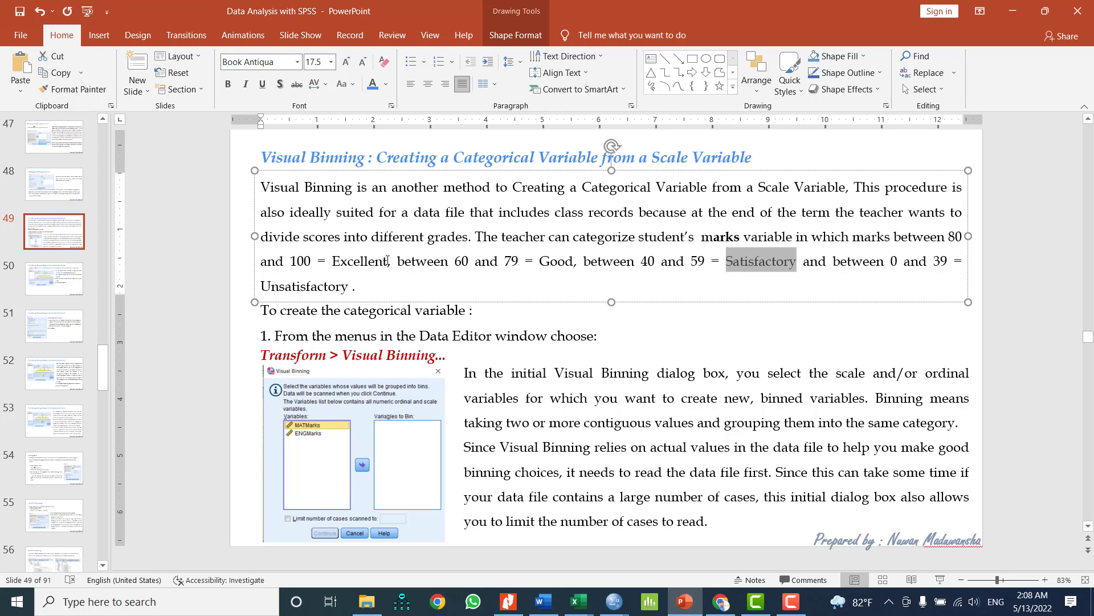
{"action": "left_click_drag", "start_coordinate": [387, 261], "coordinate": [333, 261]}
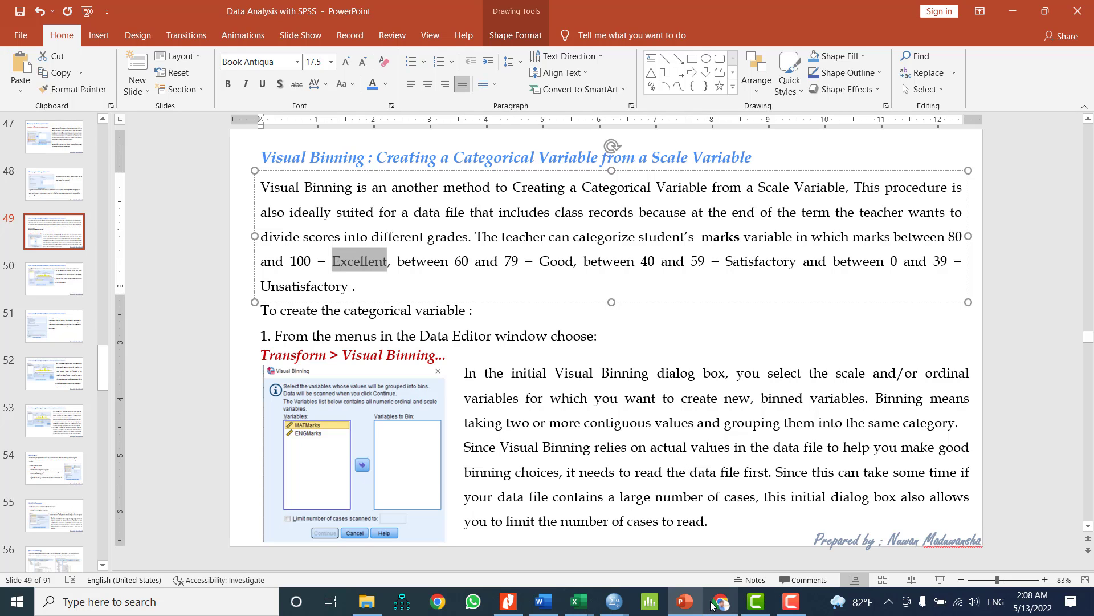
{"action": "mouse_move", "coordinate": [716, 602]}
{"action": "mouse_move", "coordinate": [614, 601]}
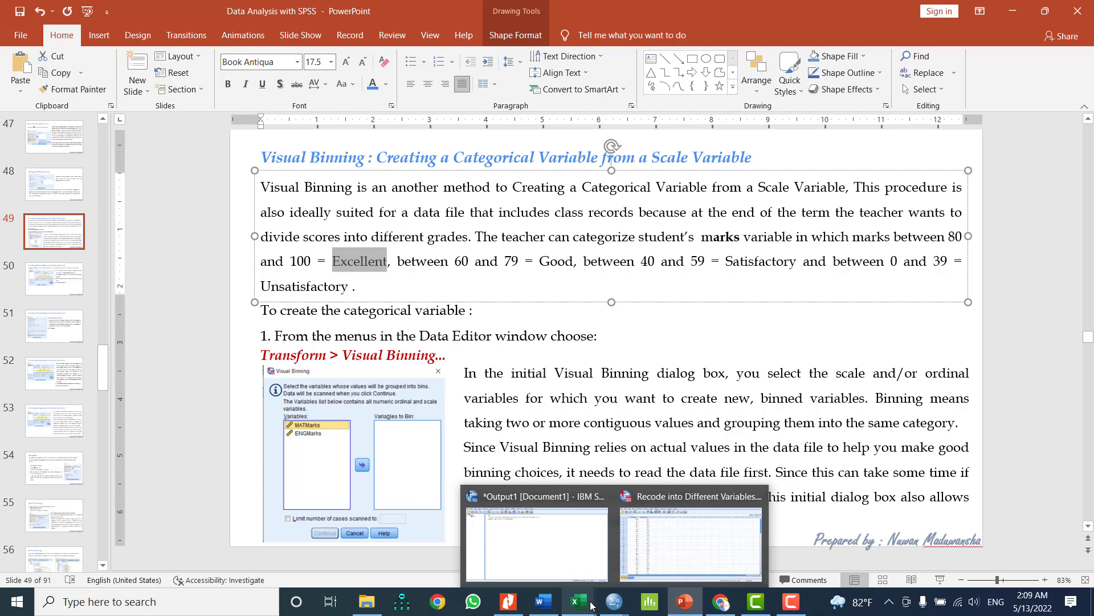
{"action": "left_click", "coordinate": [656, 550]}
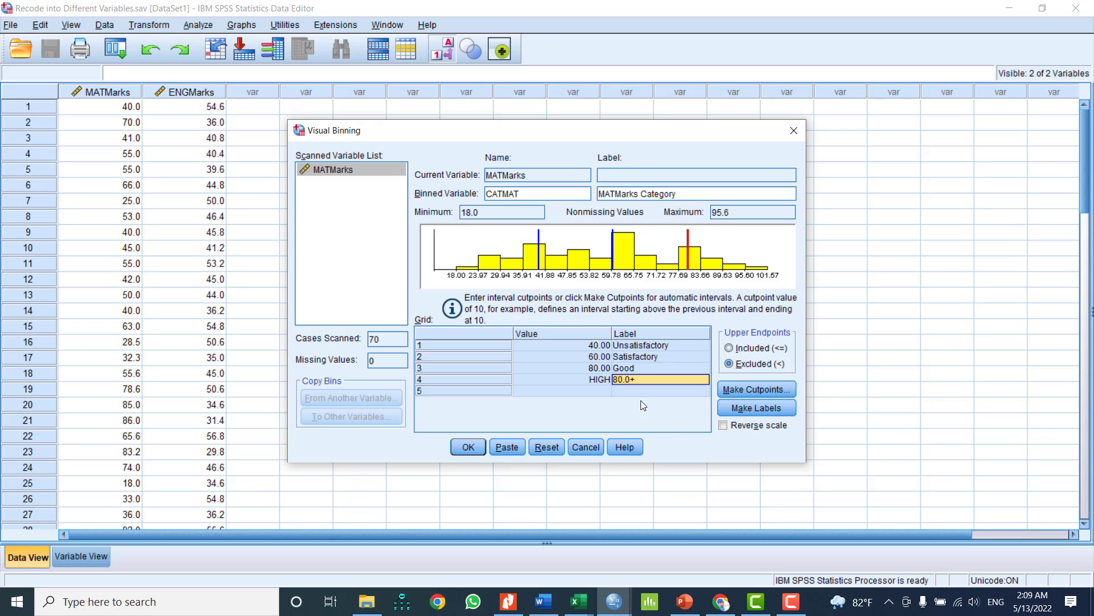
{"action": "left_click", "coordinate": [638, 379]}
{"action": "left_click_drag", "start_coordinate": [633, 379], "coordinate": [613, 379]}
{"action": "type", "text": "Excellent+"}
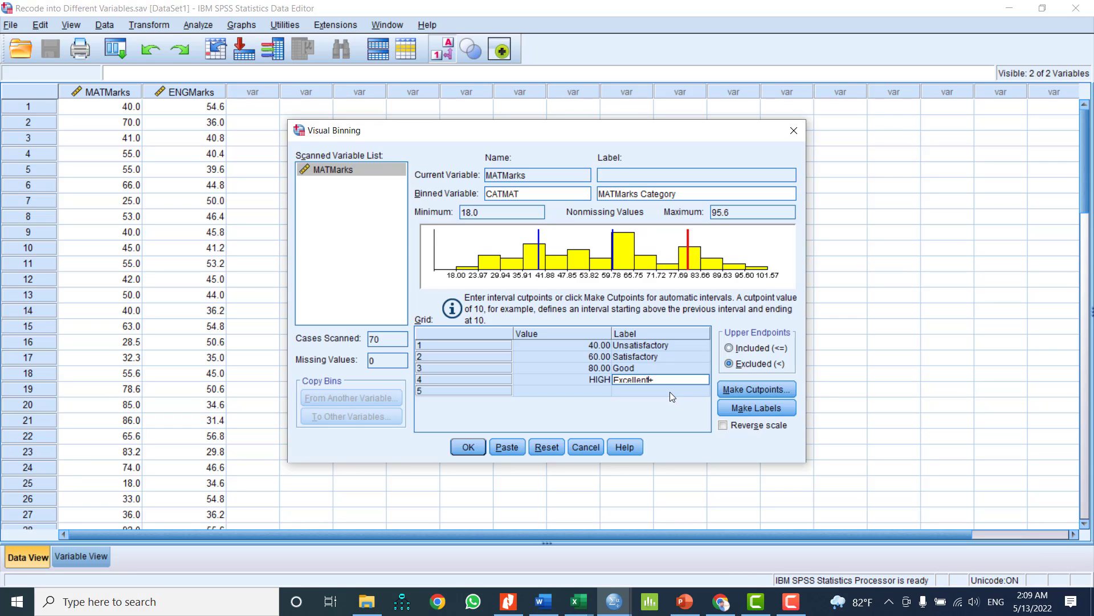
{"action": "key", "text": "Delete"}
{"action": "left_click", "coordinate": [468, 447]}
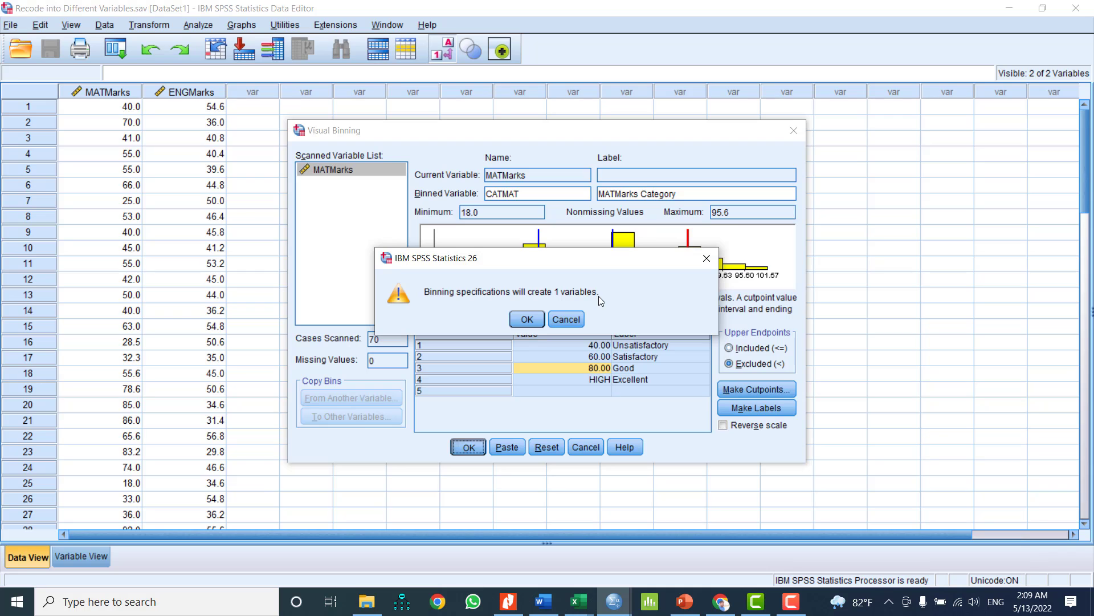
Confirm creation of the binned CATMAT variable and return from the output to the Data Editor
{"action": "left_click", "coordinate": [521, 319]}
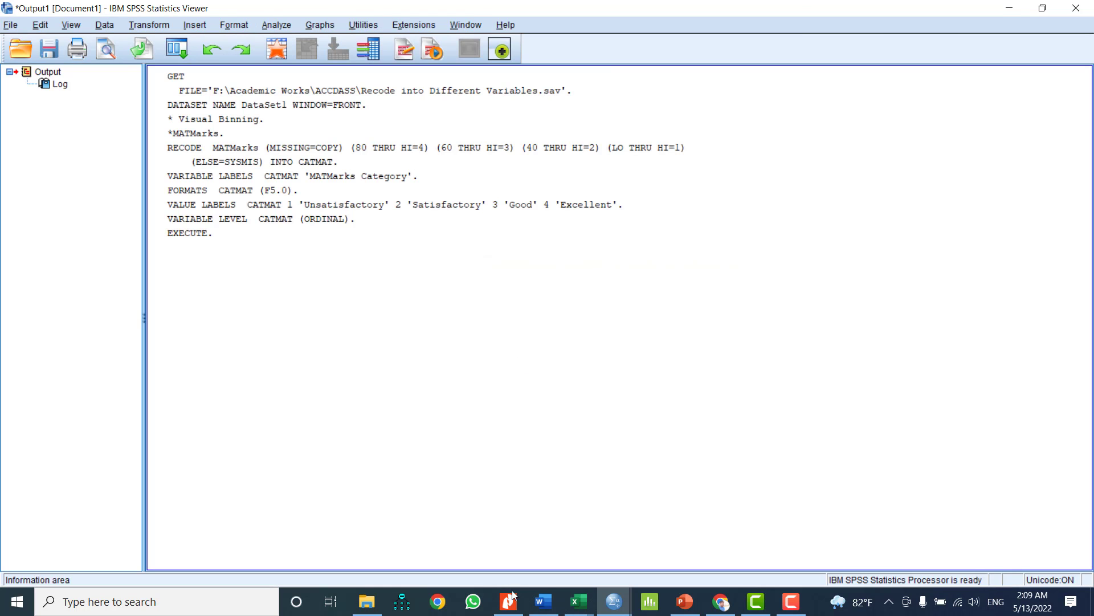
{"action": "mouse_move", "coordinate": [618, 603]}
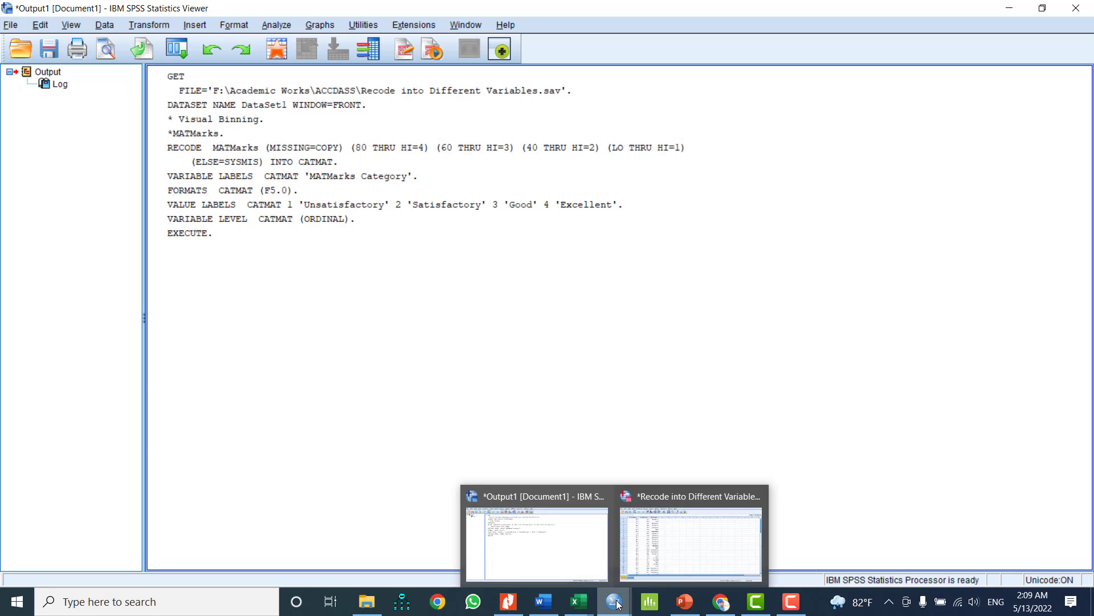
{"action": "left_click", "coordinate": [704, 560]}
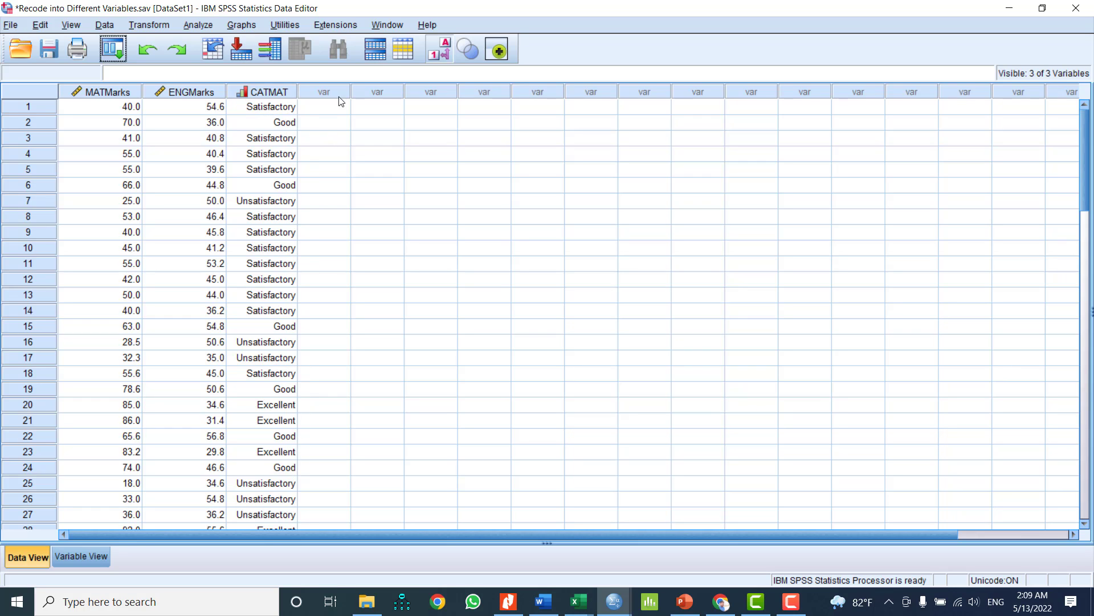
Examine the CATMAT column by alternating between value labels and numeric codes, leaving the numeric codes displayed
{"action": "left_click", "coordinate": [433, 54]}
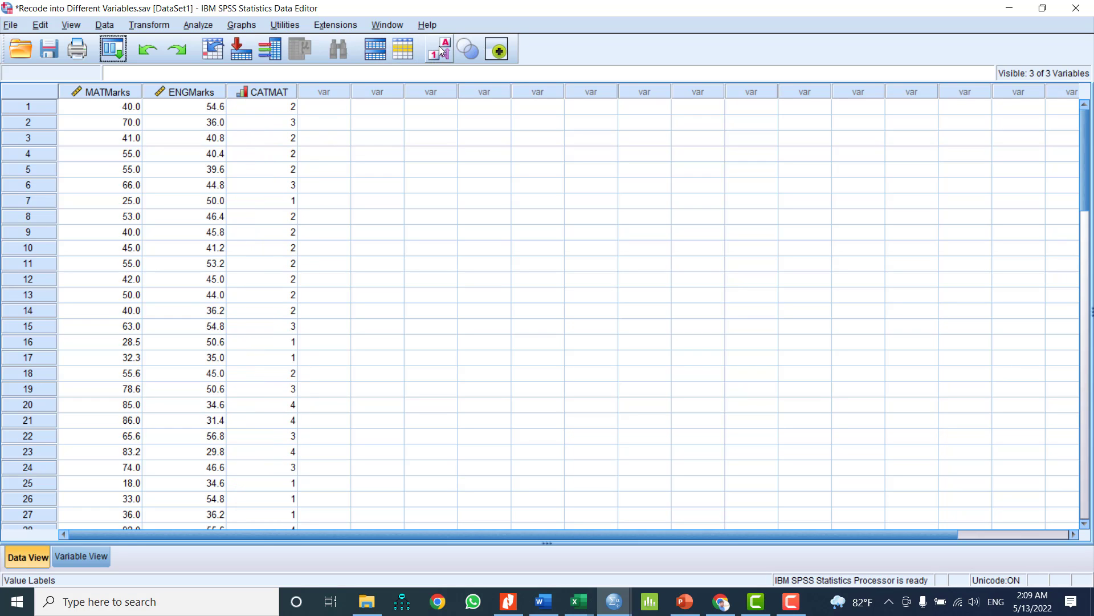
{"action": "left_click", "coordinate": [434, 54]}
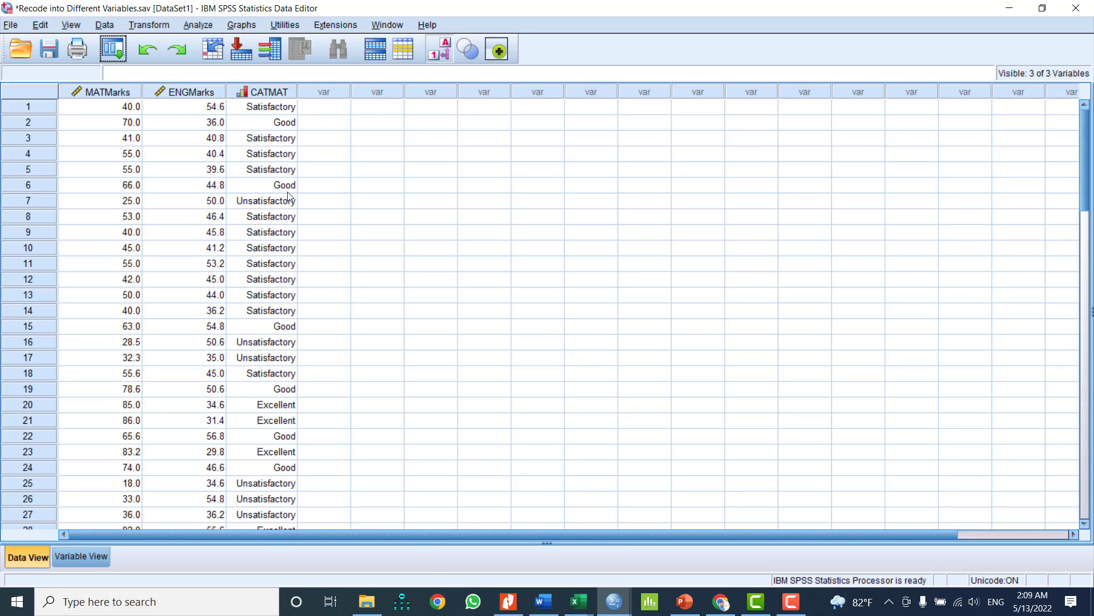
{"action": "scroll", "coordinate": [289, 360], "scroll_direction": "down", "scroll_amount": 20}
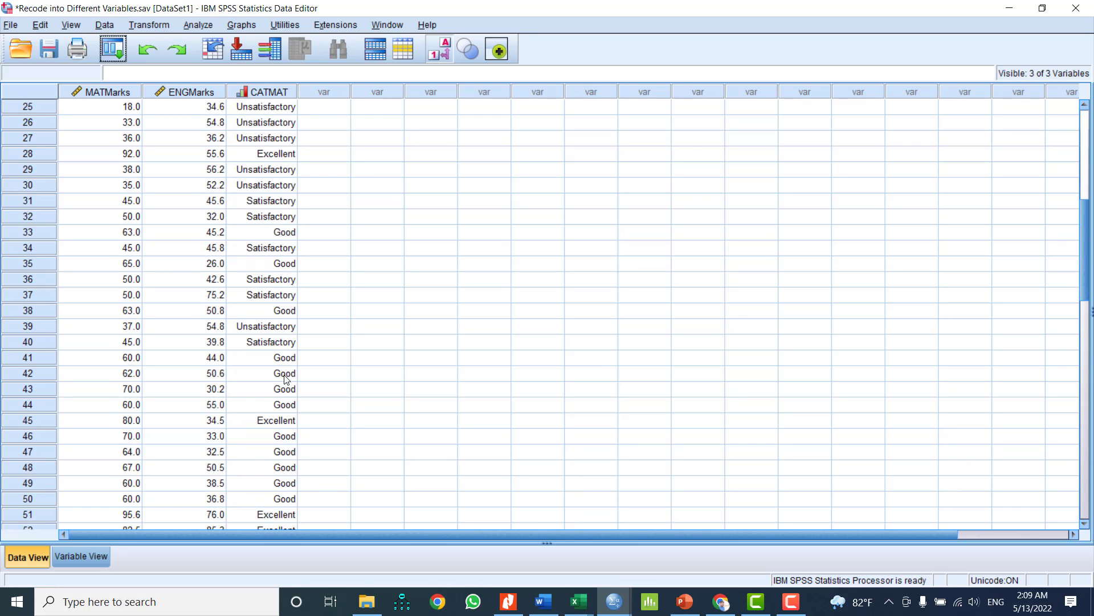
{"action": "scroll", "coordinate": [286, 379], "scroll_direction": "up", "scroll_amount": 18}
{"action": "left_click", "coordinate": [427, 55]}
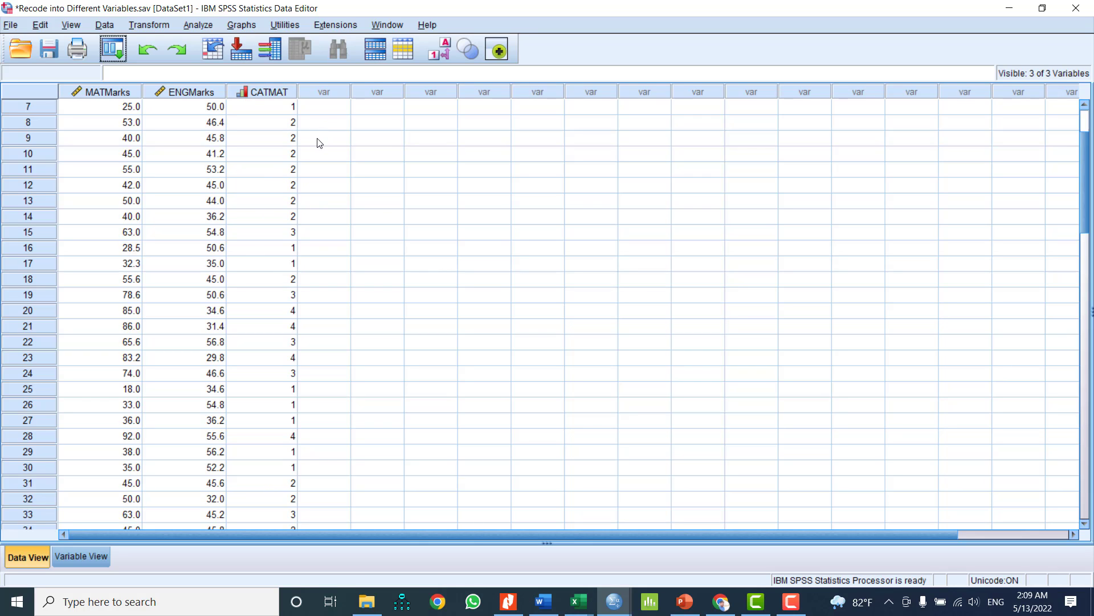
Start Visual Binning on ENGMarks and name the binned variable CATENG
{"action": "left_click", "coordinate": [145, 25]}
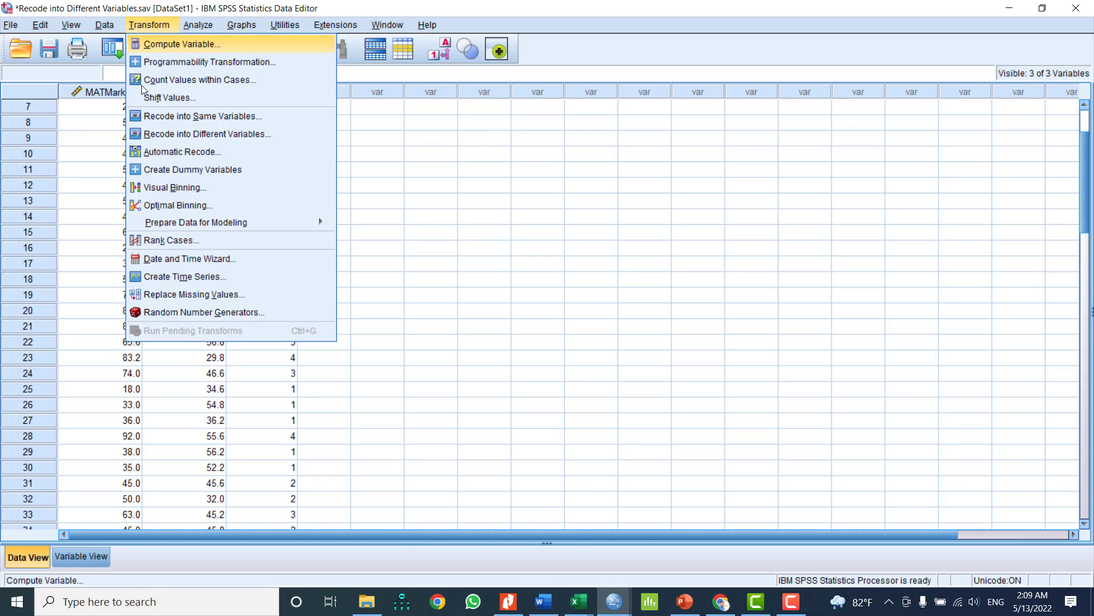
{"action": "left_click", "coordinate": [151, 188]}
{"action": "left_click", "coordinate": [81, 111]}
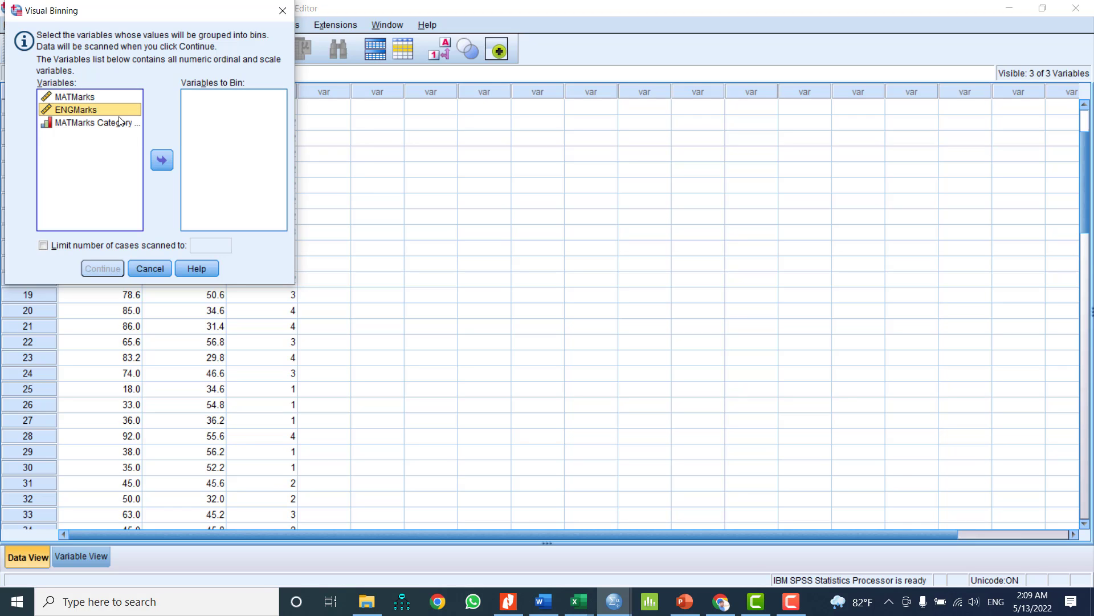
{"action": "left_click", "coordinate": [162, 160]}
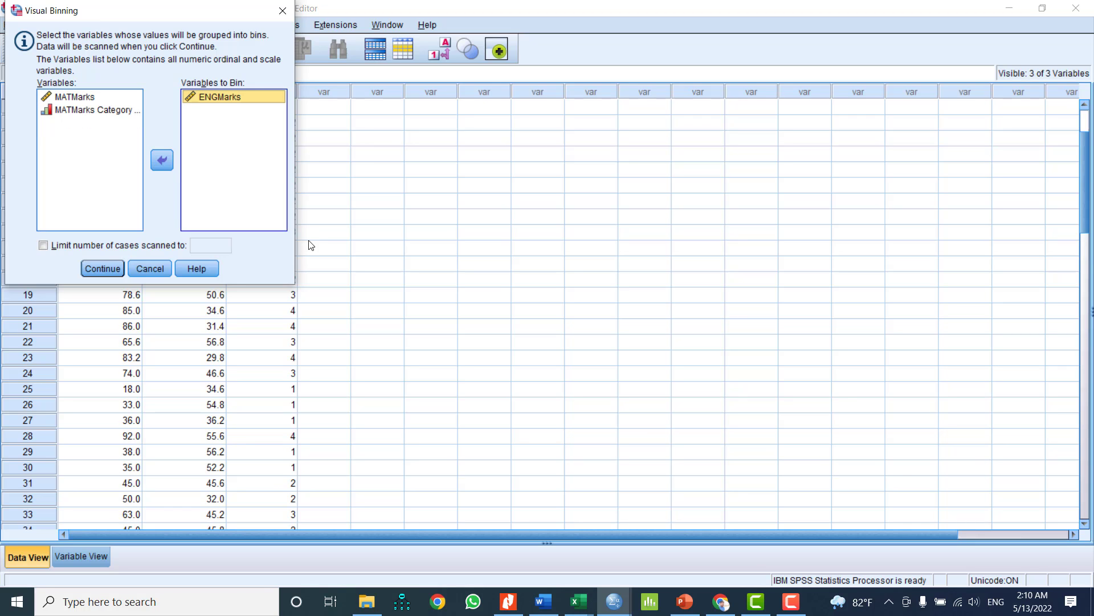
{"action": "left_click", "coordinate": [106, 268]}
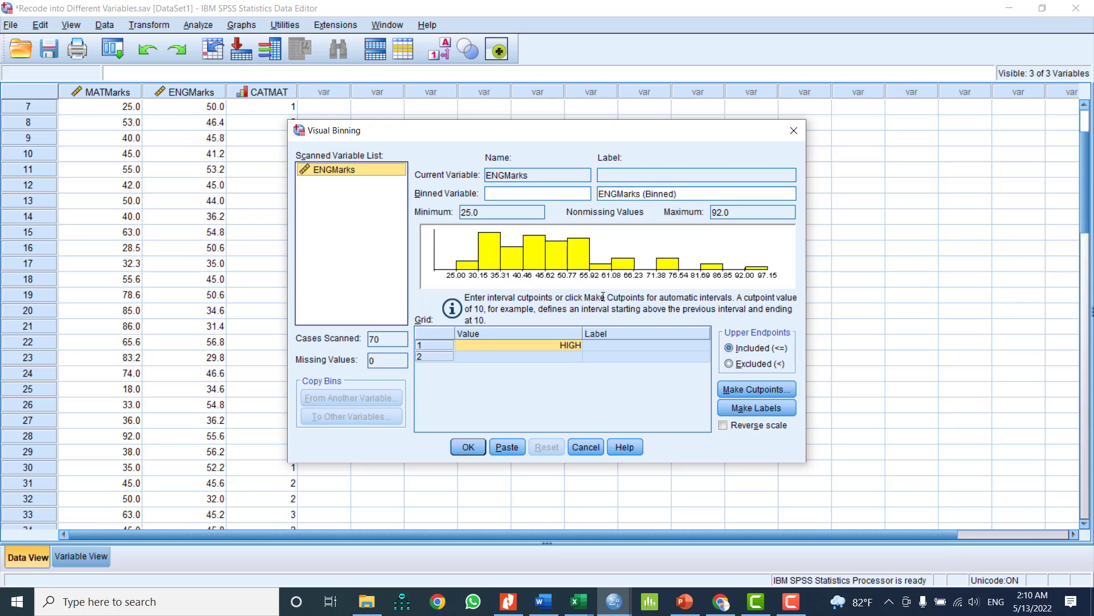
{"action": "left_click", "coordinate": [506, 198]}
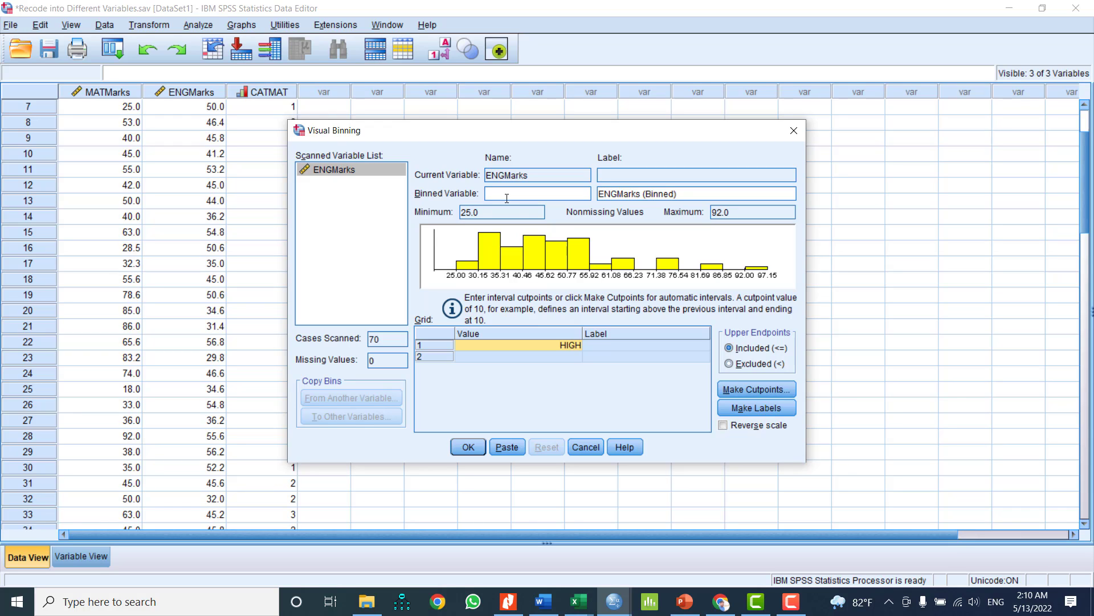
{"action": "type", "text": "CATENG"}
Define equal-width cutpoints for ENGMarks with first cutpoint 40, 3 cutpoints and width 20, and set the upper endpoints to Excluded
{"action": "left_click", "coordinate": [758, 388]}
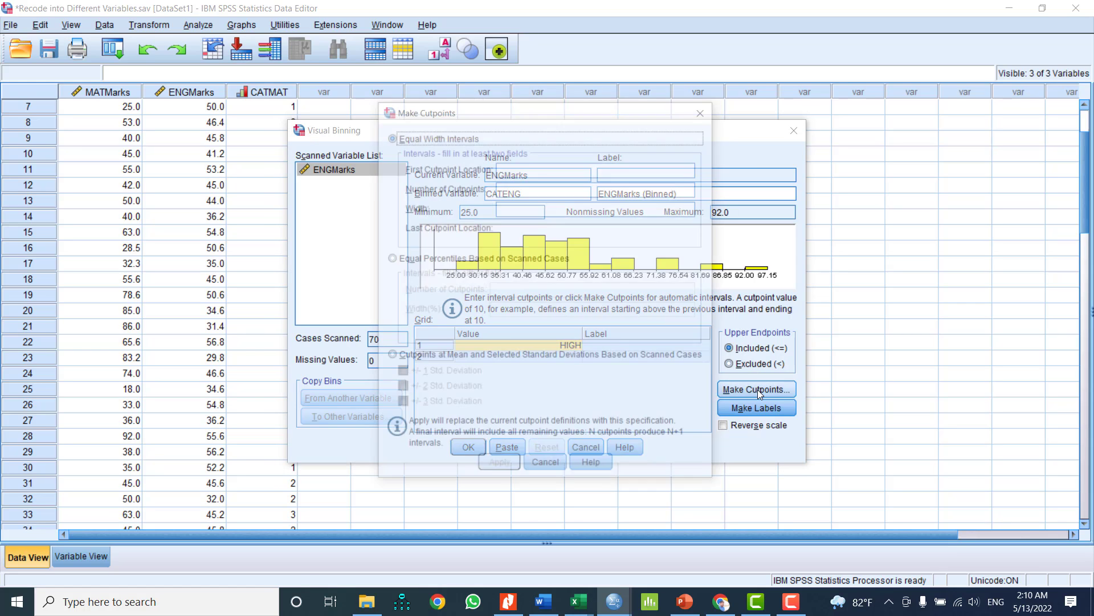
{"action": "left_click", "coordinate": [522, 170]}
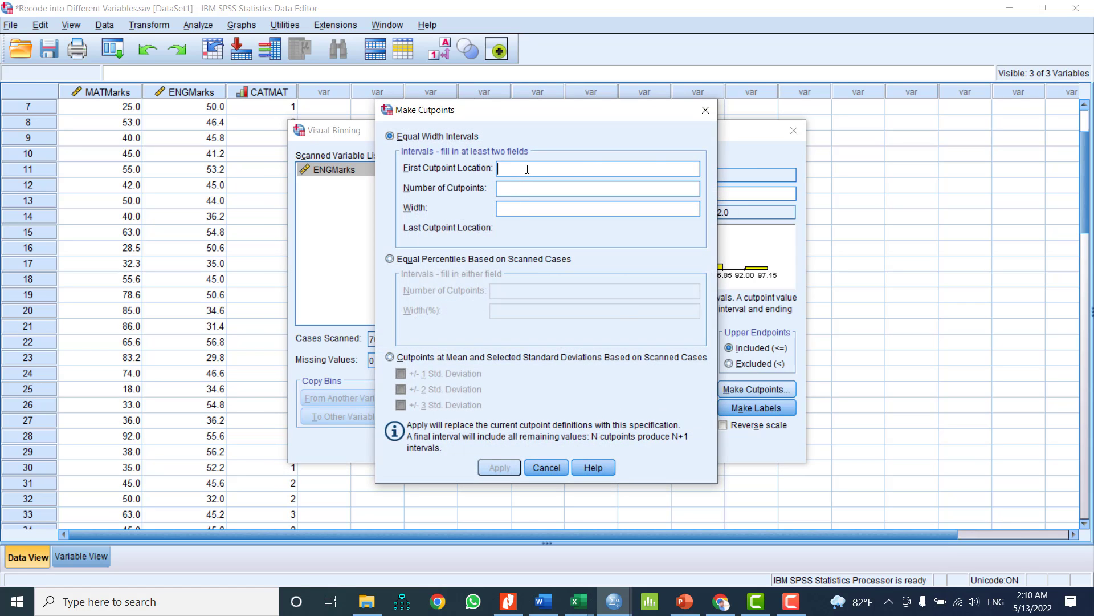
{"action": "type", "text": "40"}
{"action": "key", "text": "Tab"}
{"action": "type", "text": "3"}
{"action": "key", "text": "Tab"}
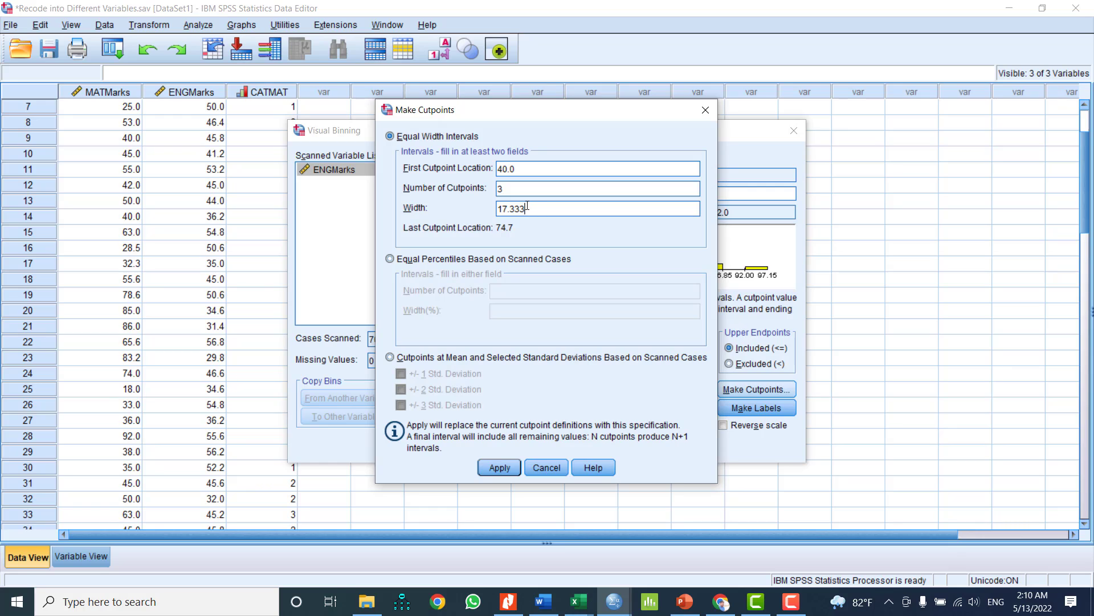
{"action": "left_click_drag", "start_coordinate": [530, 209], "coordinate": [497, 208]}
{"action": "type", "text": "20"}
{"action": "left_click", "coordinate": [500, 467]}
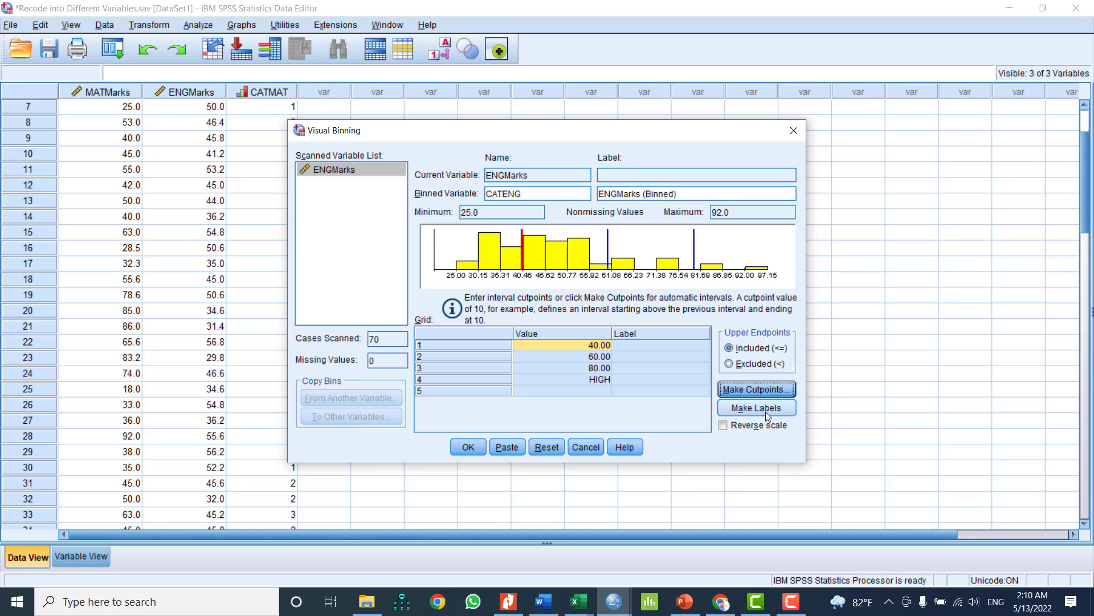
{"action": "left_click", "coordinate": [752, 366]}
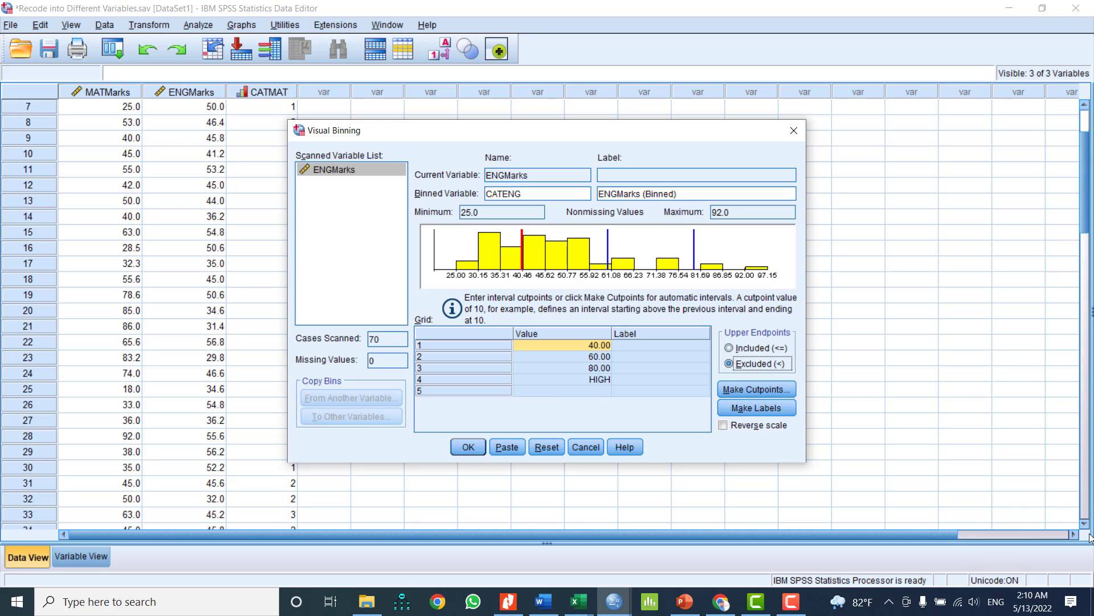
Generate automatic labels for the bins and replace the 40.00 bin's label with "Unsatisfactory"
{"action": "left_click", "coordinate": [744, 409]}
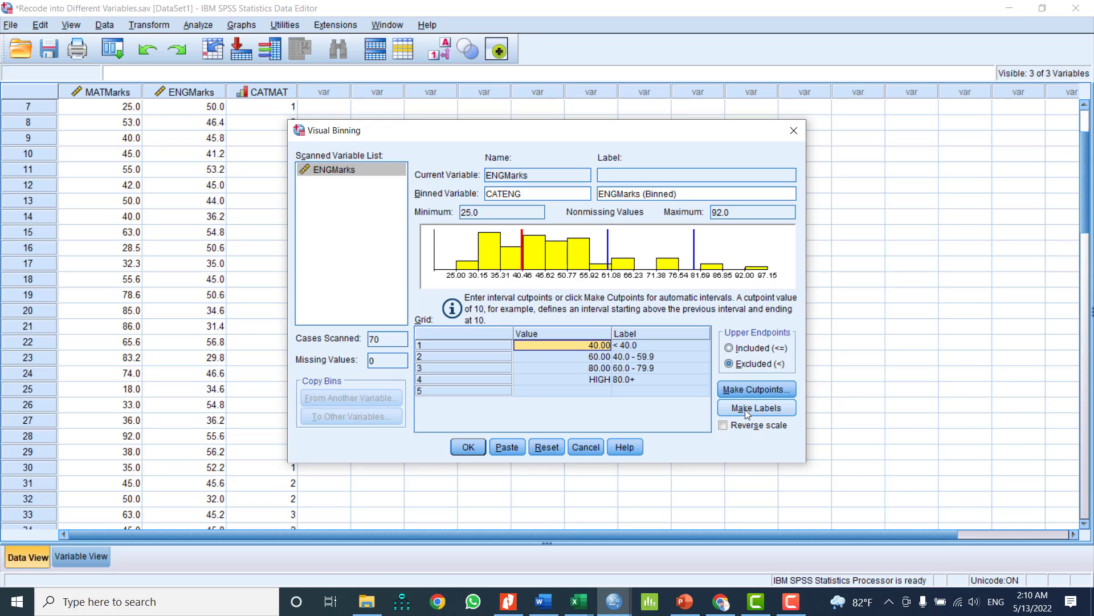
{"action": "left_click", "coordinate": [638, 345]}
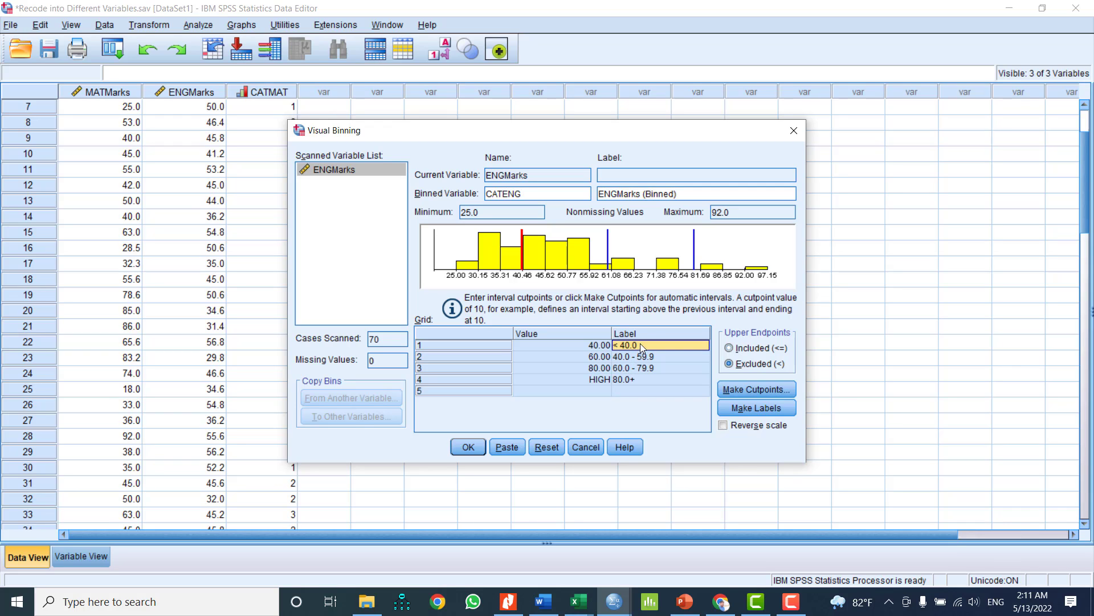
{"action": "left_click", "coordinate": [640, 344]}
{"action": "left_click_drag", "start_coordinate": [641, 344], "coordinate": [615, 345]}
{"action": "left_click", "coordinate": [616, 344]}
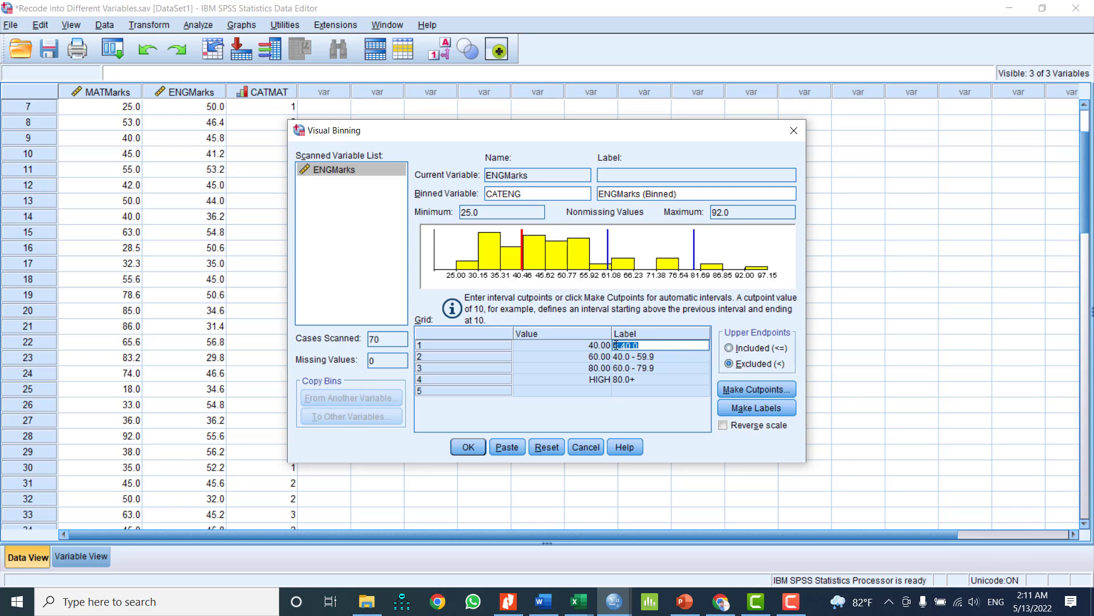
{"action": "key", "text": "BackSpace"}
{"action": "type", "text": "Unsatisfactory"}
Label the 60.00 bin "Satisfactory" and the 80.00 bin "Good"
{"action": "left_click", "coordinate": [636, 358]}
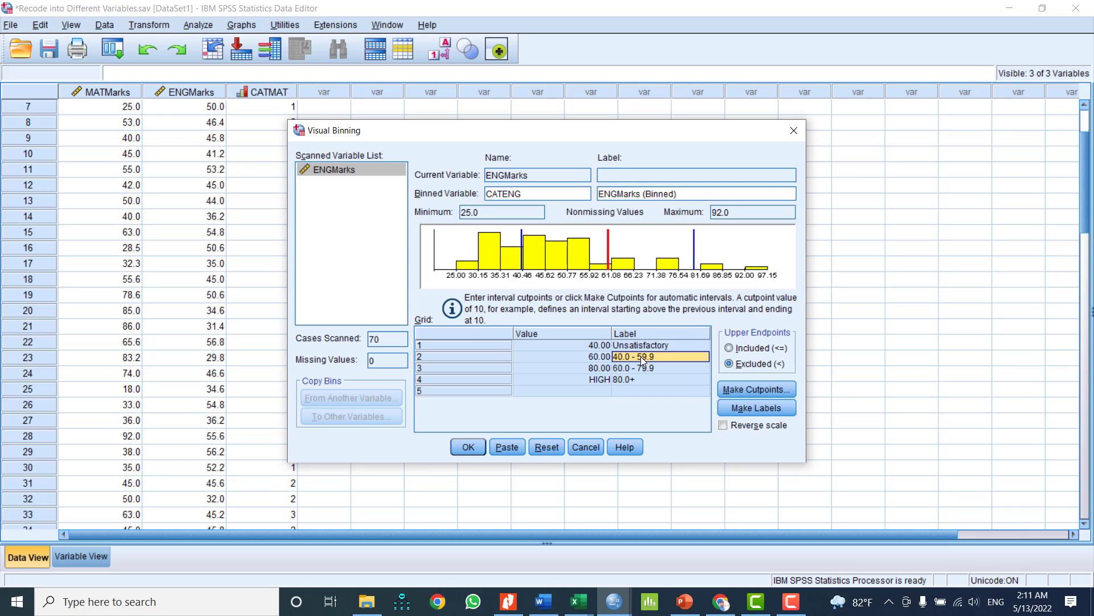
{"action": "type", "text": "Sat"}
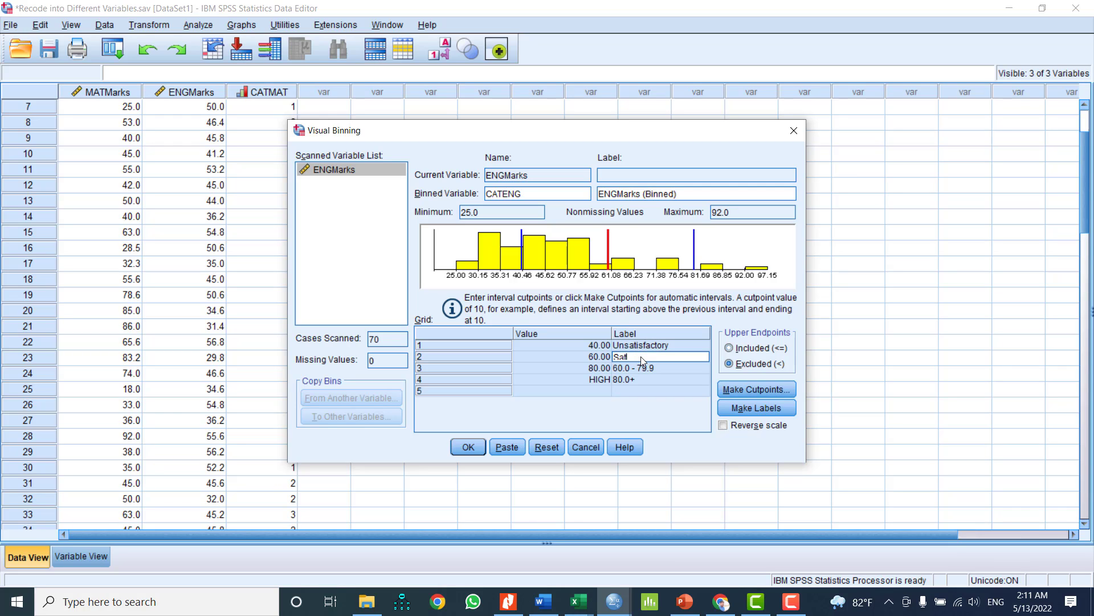
{"action": "type", "text": "isfactory"}
{"action": "left_click", "coordinate": [641, 369]}
{"action": "type", "text": "Good"}
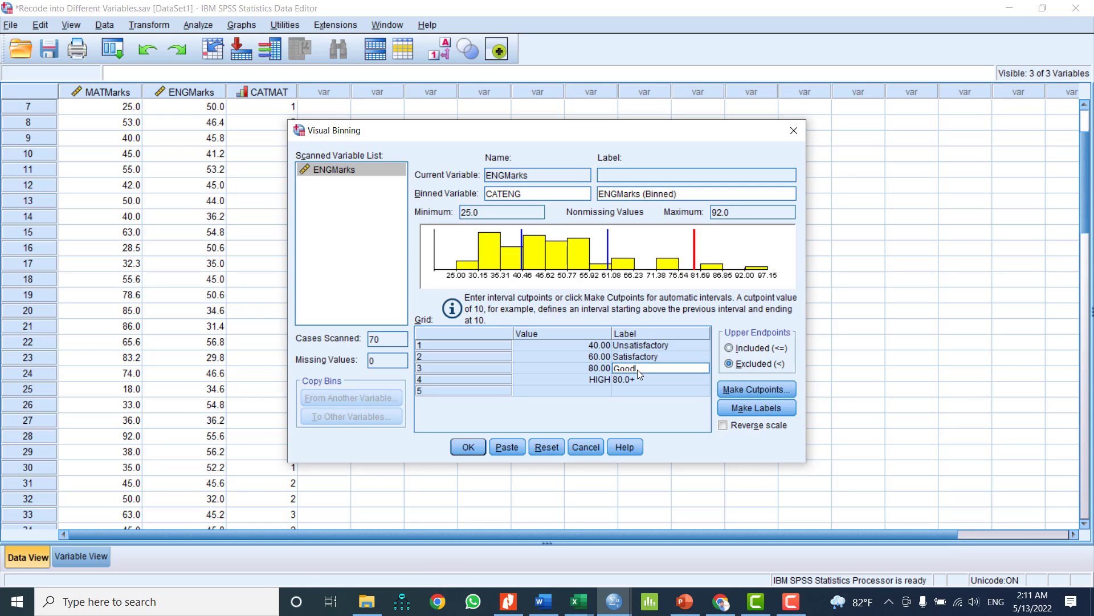
Replace the HIGH bin's label in SPSS with "Excellent", copied from the Visual Binning slide in PowerPoint
{"action": "left_click", "coordinate": [634, 382]}
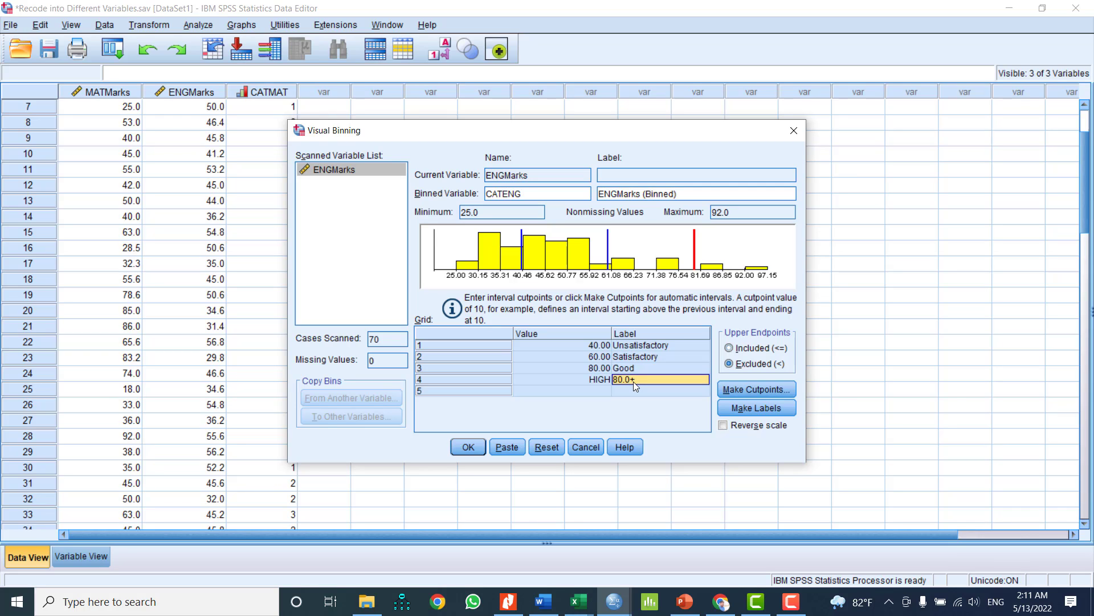
{"action": "type", "text": "M"}
{"action": "left_click_drag", "start_coordinate": [634, 380], "coordinate": [613, 381]}
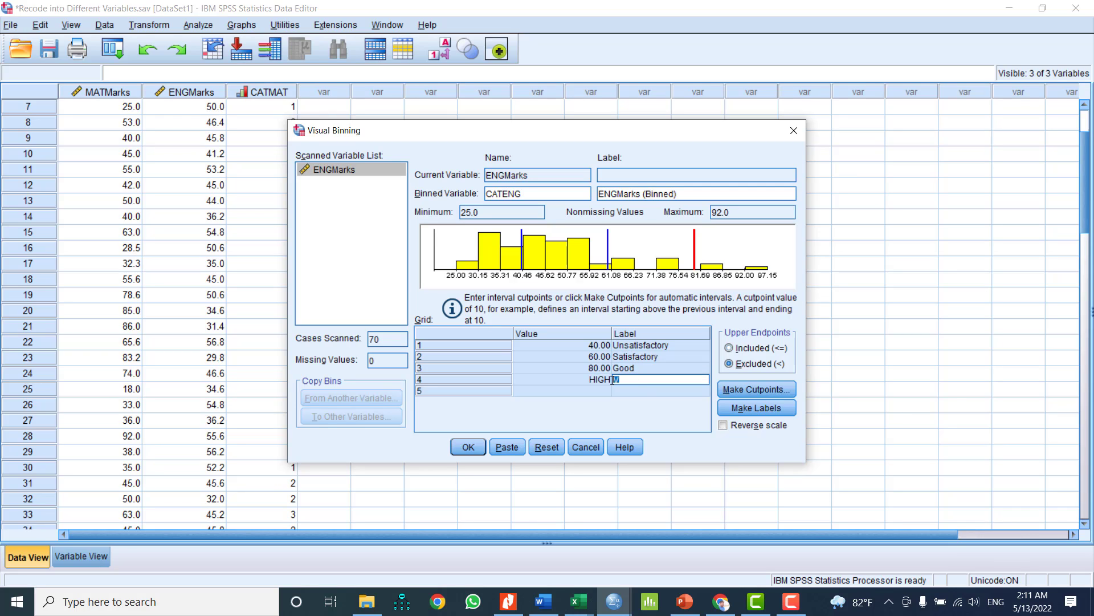
{"action": "type", "text": "Fl"}
{"action": "left_click_drag", "start_coordinate": [627, 379], "coordinate": [613, 380]}
{"action": "left_click", "coordinate": [684, 602]}
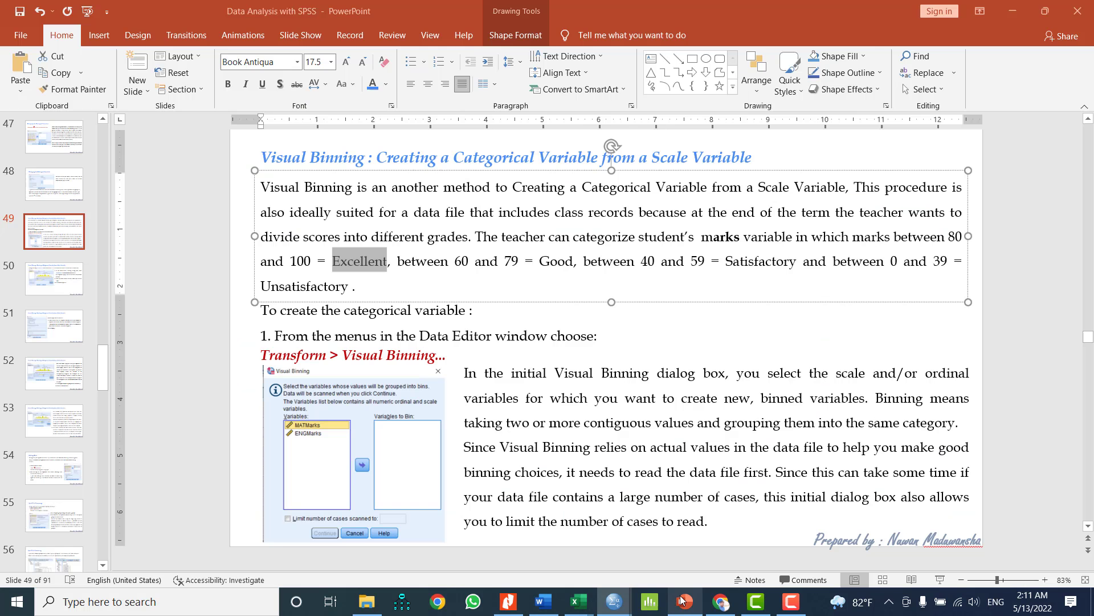
{"action": "right_click", "coordinate": [354, 256]}
{"action": "left_click", "coordinate": [384, 280]}
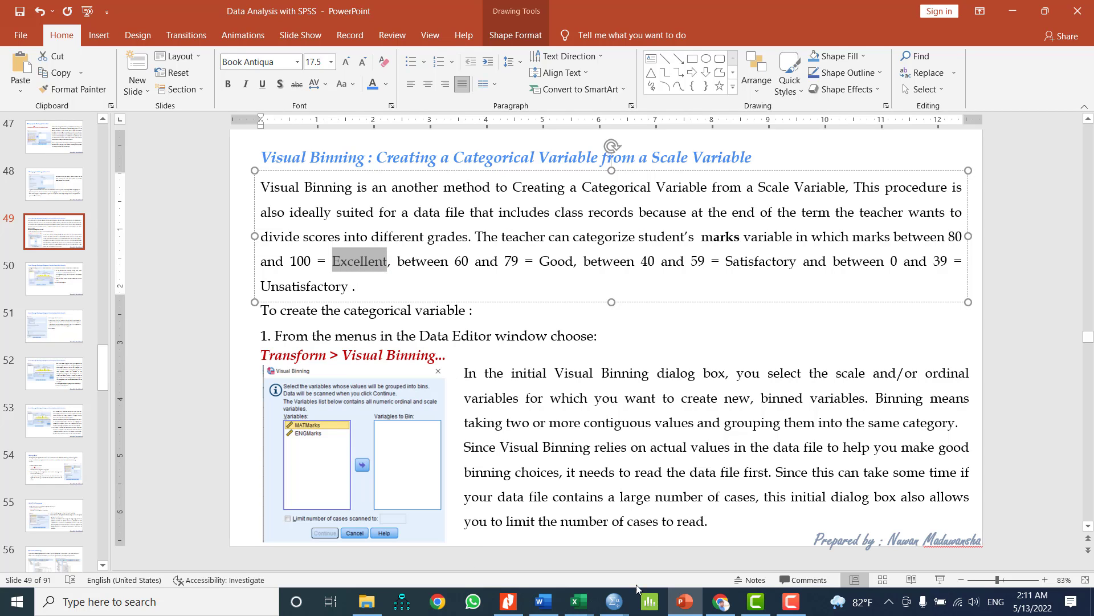
{"action": "left_click", "coordinate": [616, 601]}
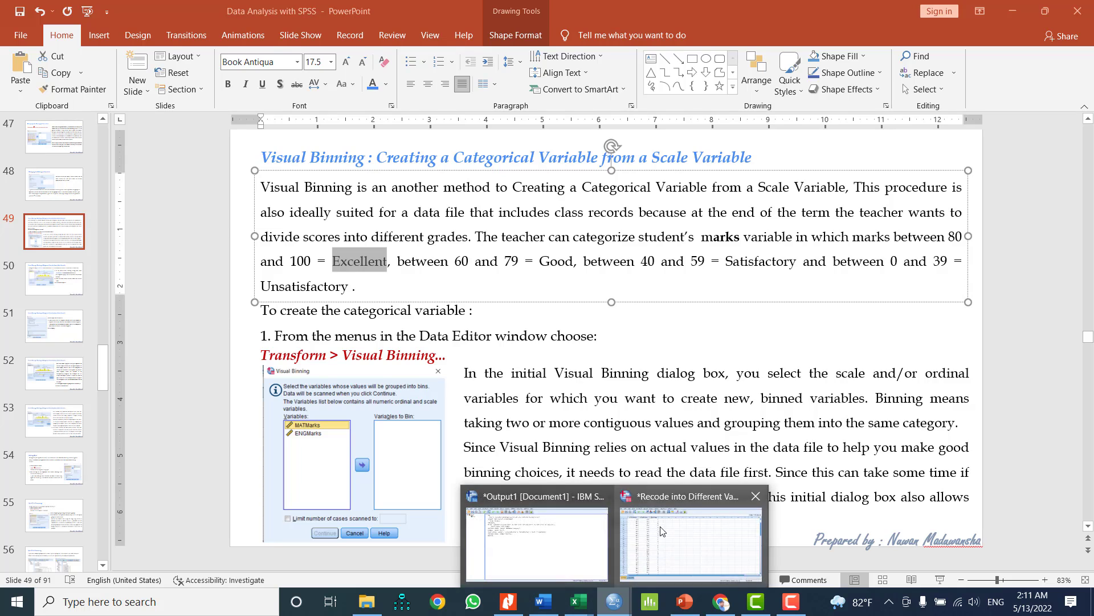
{"action": "left_click", "coordinate": [693, 539]}
{"action": "key", "text": "ctrl+v"}
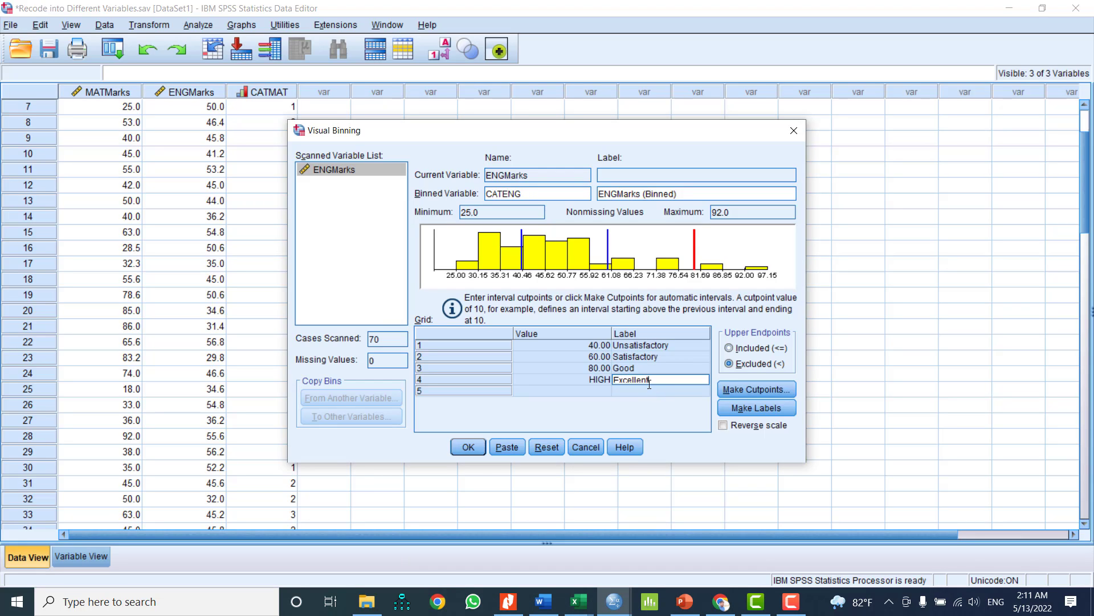
Submit and confirm the binning specifications to create CATENG, and return to the Data Editor
{"action": "left_click", "coordinate": [463, 447]}
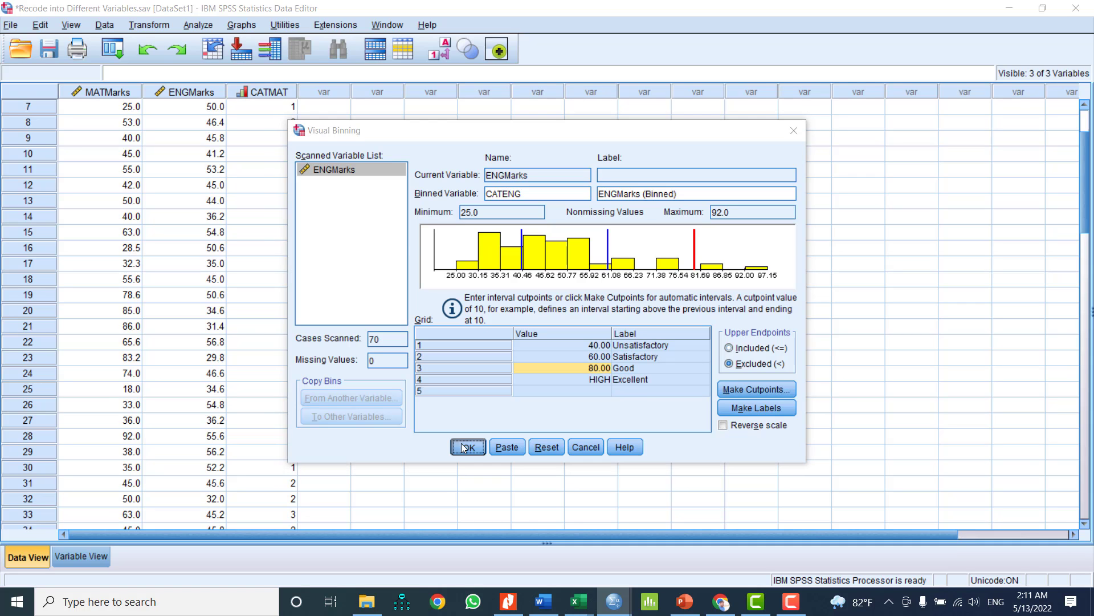
{"action": "left_click", "coordinate": [535, 316]}
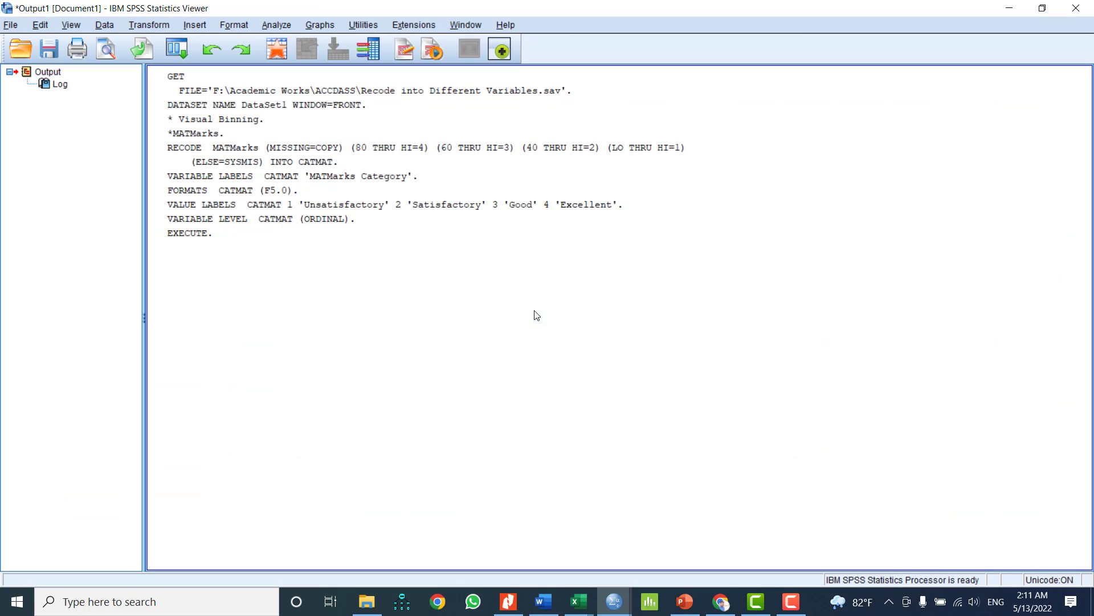
{"action": "mouse_move", "coordinate": [619, 599]}
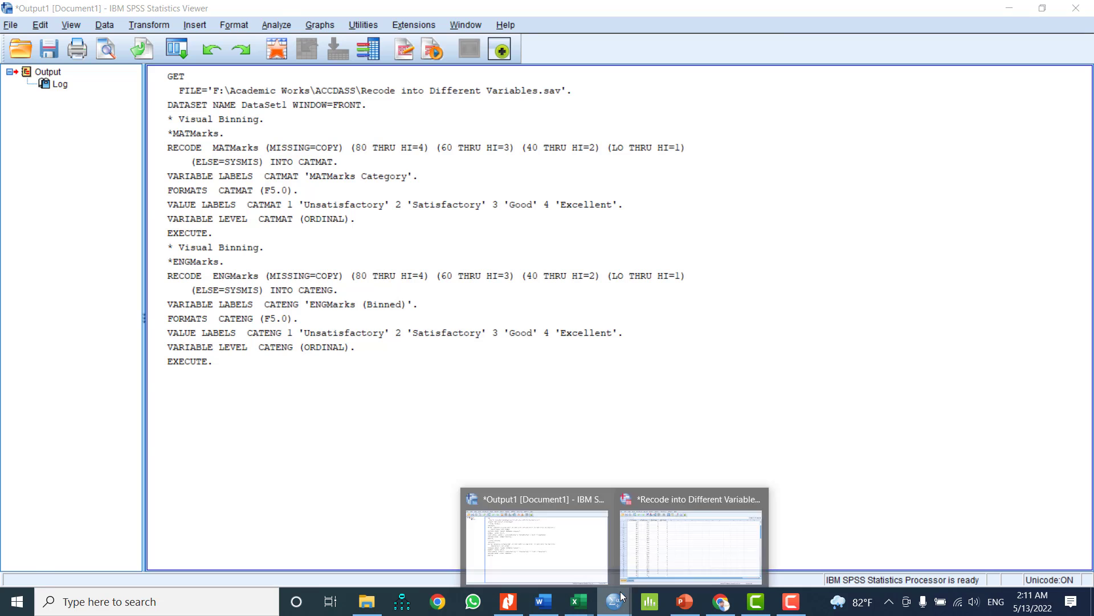
{"action": "left_click", "coordinate": [667, 541]}
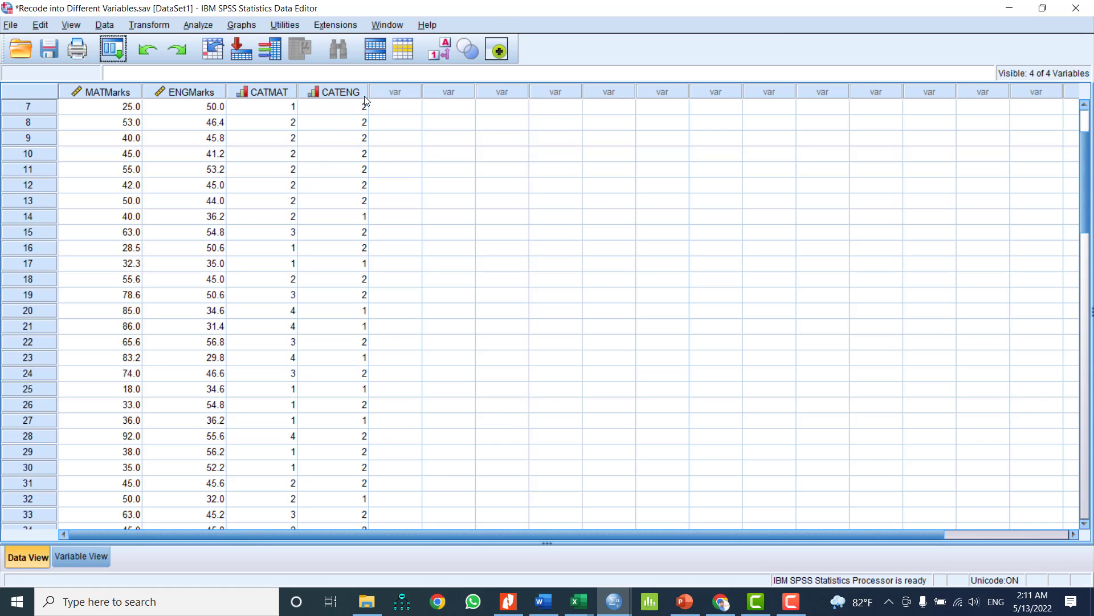
Compare the value labels and numeric codes of CATMAT and CATENG, leaving the numeric codes displayed
{"action": "left_click", "coordinate": [438, 51]}
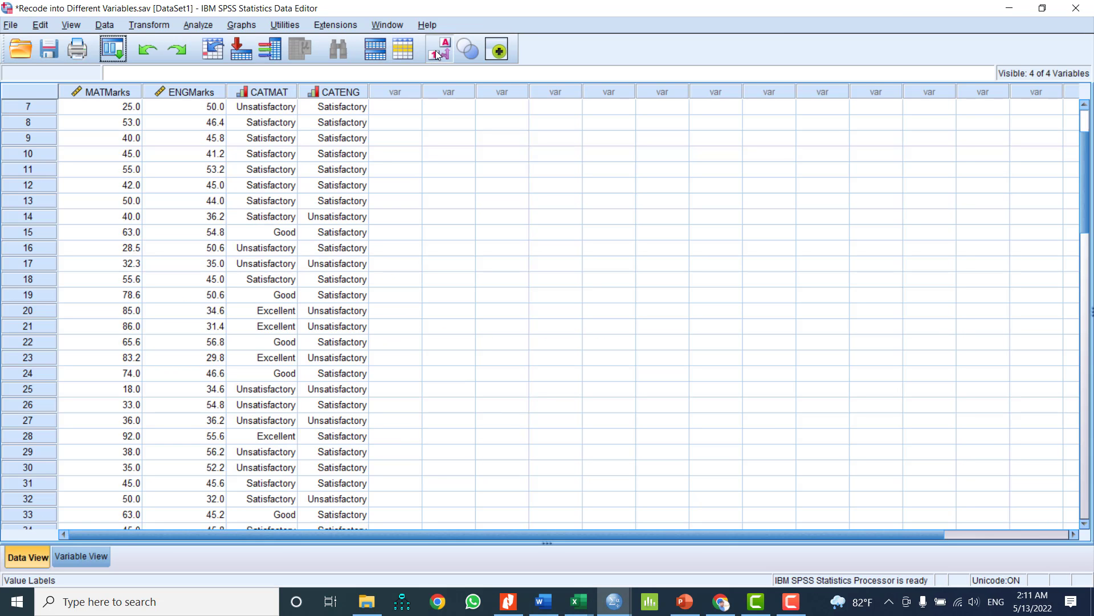
{"action": "left_click", "coordinate": [436, 50]}
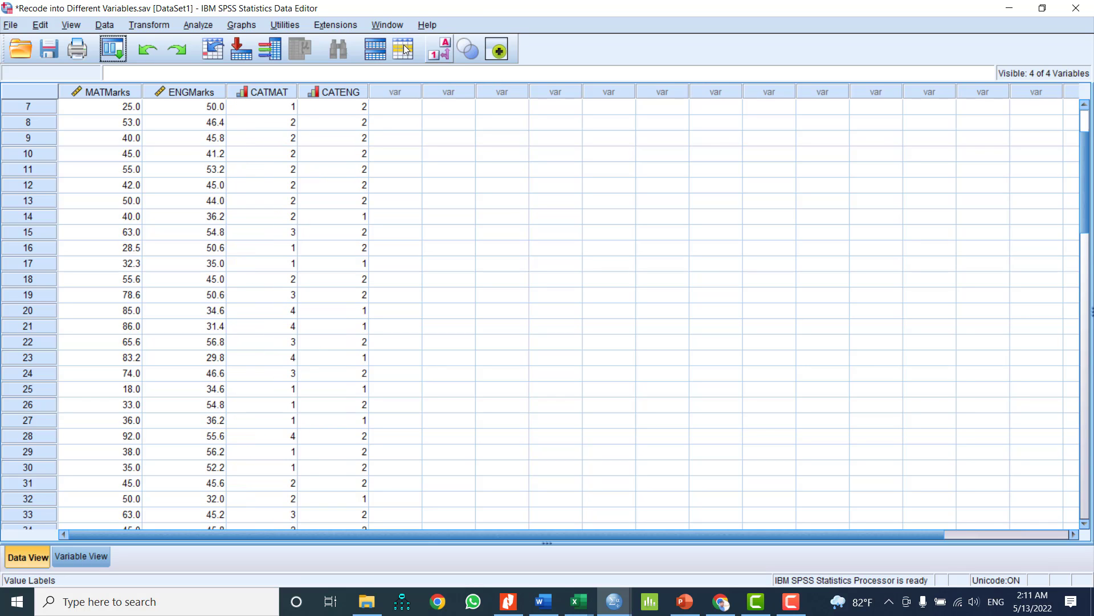
Run a Frequencies analysis with frequency tables for MATMarks Category and ENGMarks (Binned), and return to the Data Editor
{"action": "left_click", "coordinate": [200, 23]}
{"action": "mouse_move", "coordinate": [217, 67]}
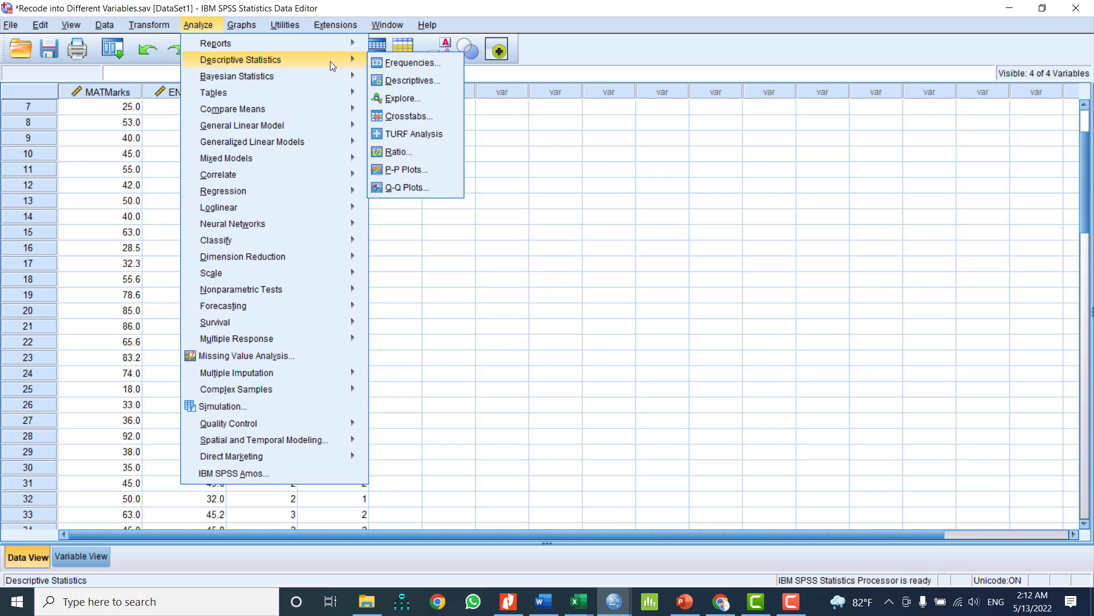
{"action": "left_click", "coordinate": [382, 60]}
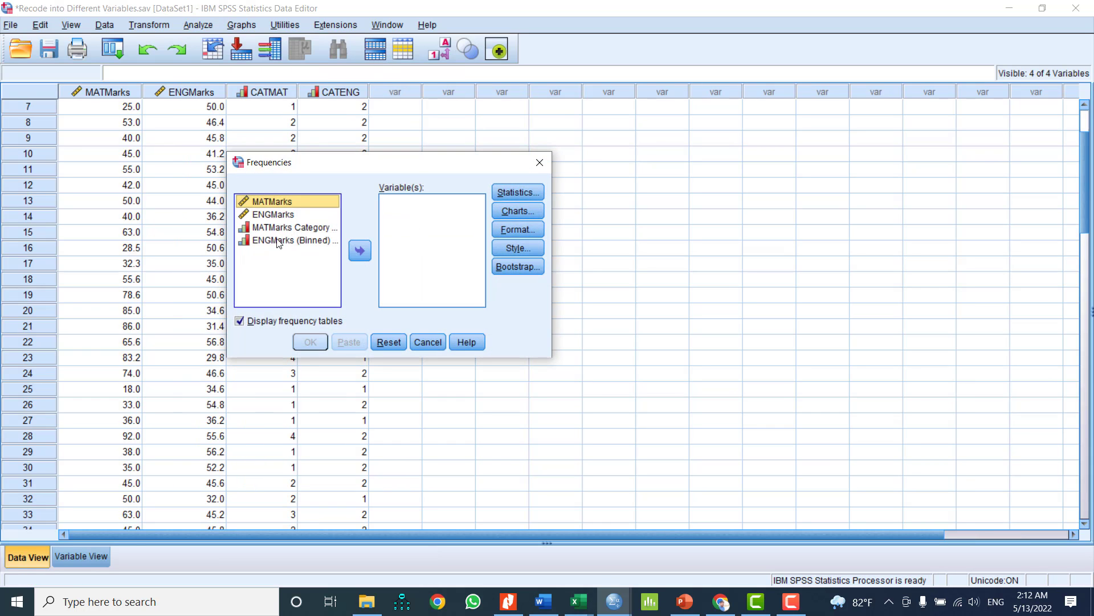
{"action": "left_click", "coordinate": [284, 235]}
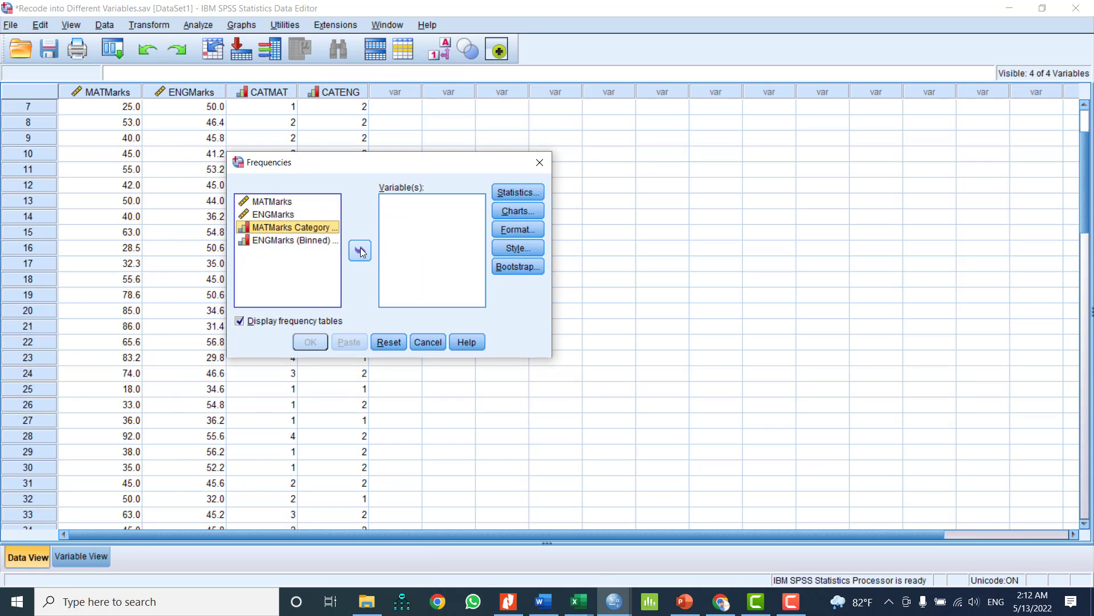
{"action": "left_click", "coordinate": [359, 250]}
{"action": "left_click", "coordinate": [295, 231]}
{"action": "left_click", "coordinate": [360, 251]}
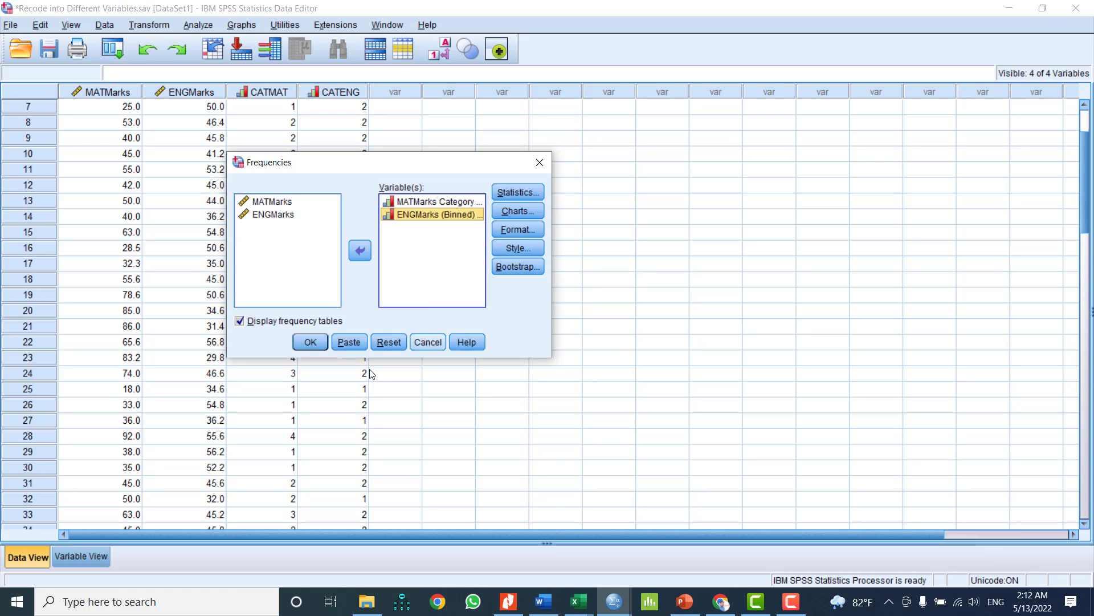
{"action": "left_click", "coordinate": [310, 342]}
{"action": "scroll", "coordinate": [515, 354], "scroll_direction": "down", "scroll_amount": 1}
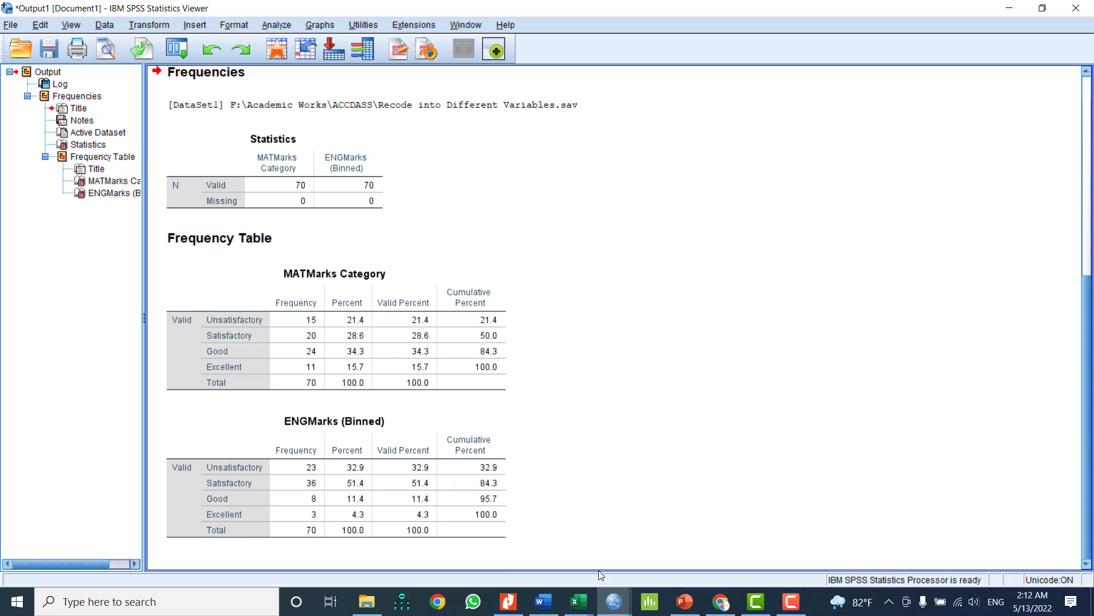
{"action": "mouse_move", "coordinate": [614, 602]}
{"action": "left_click", "coordinate": [691, 542]}
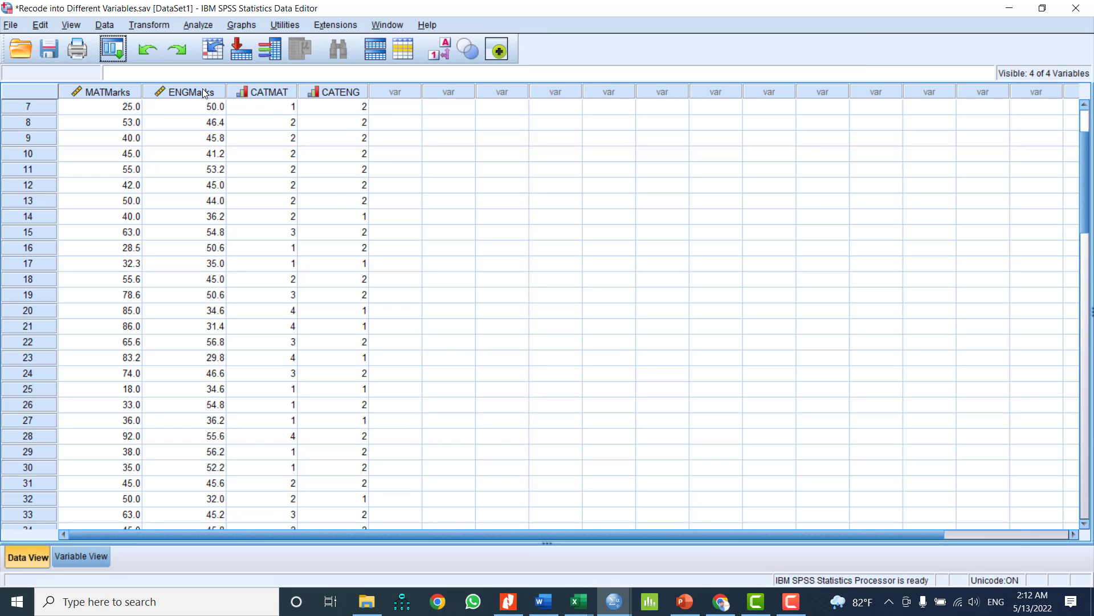
{"action": "left_click", "coordinate": [154, 27]}
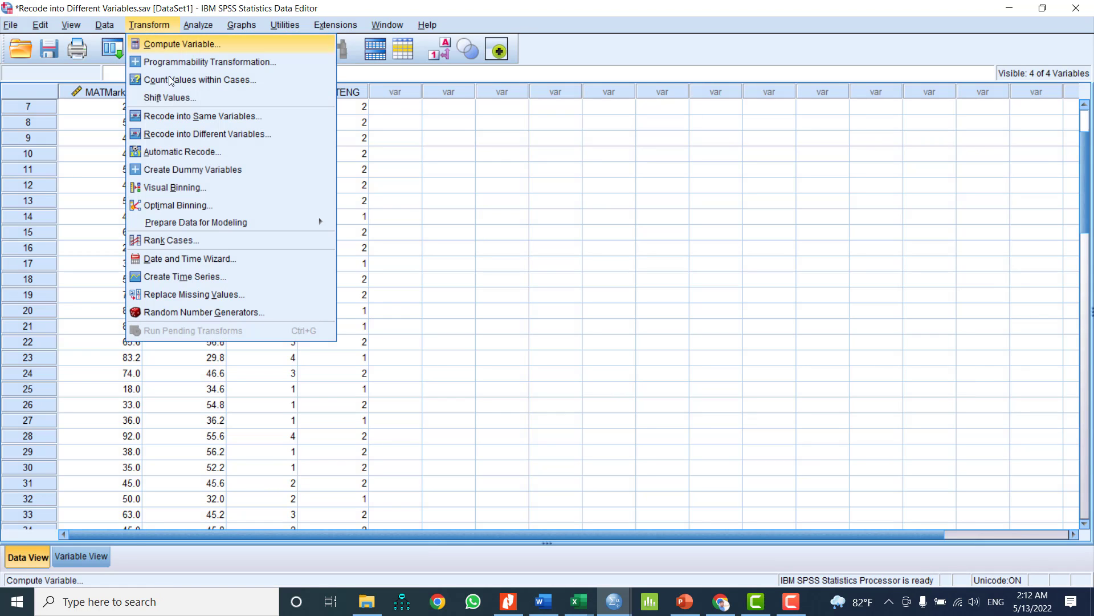
{"action": "left_click", "coordinate": [593, 200]}
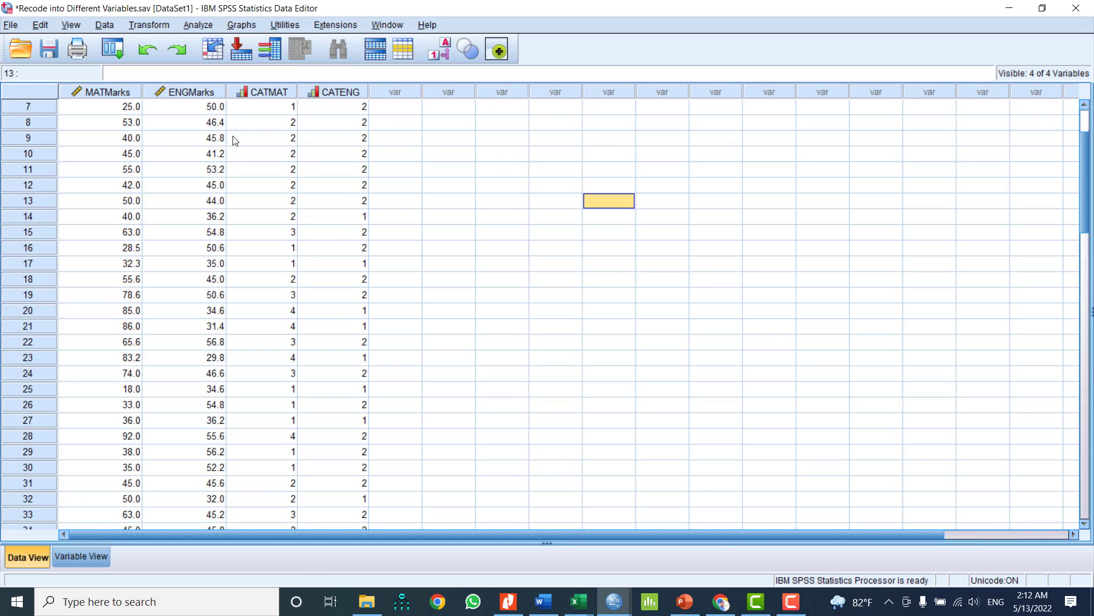